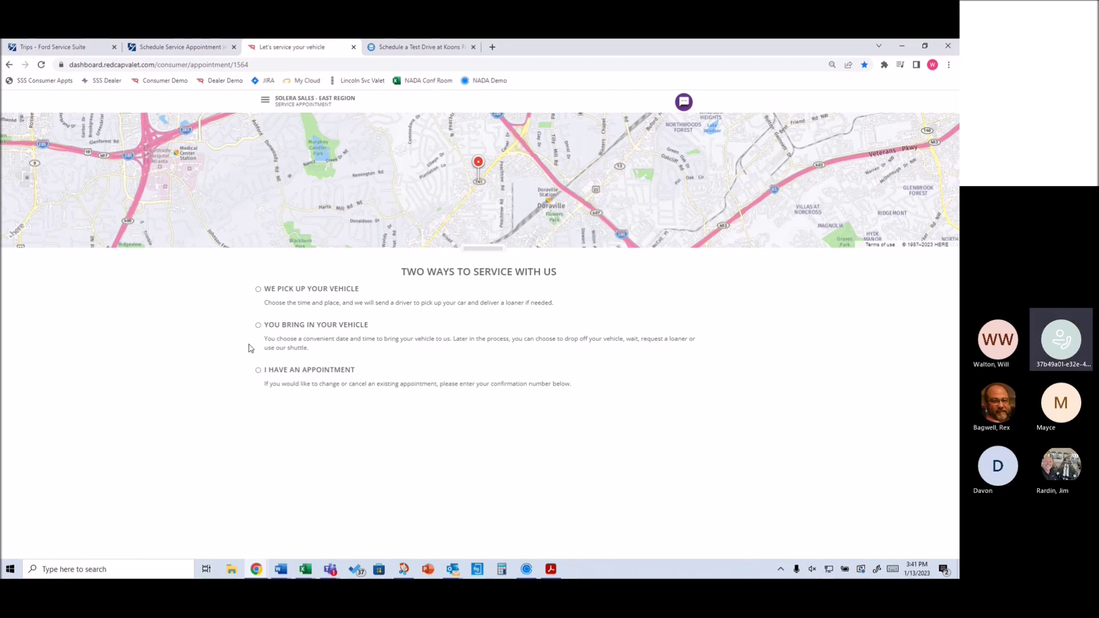
Choose vehicle pickup with the Ashford Dunwoody Rd NE Starbucks in Atlanta as the pickup address
left_click(259, 291)
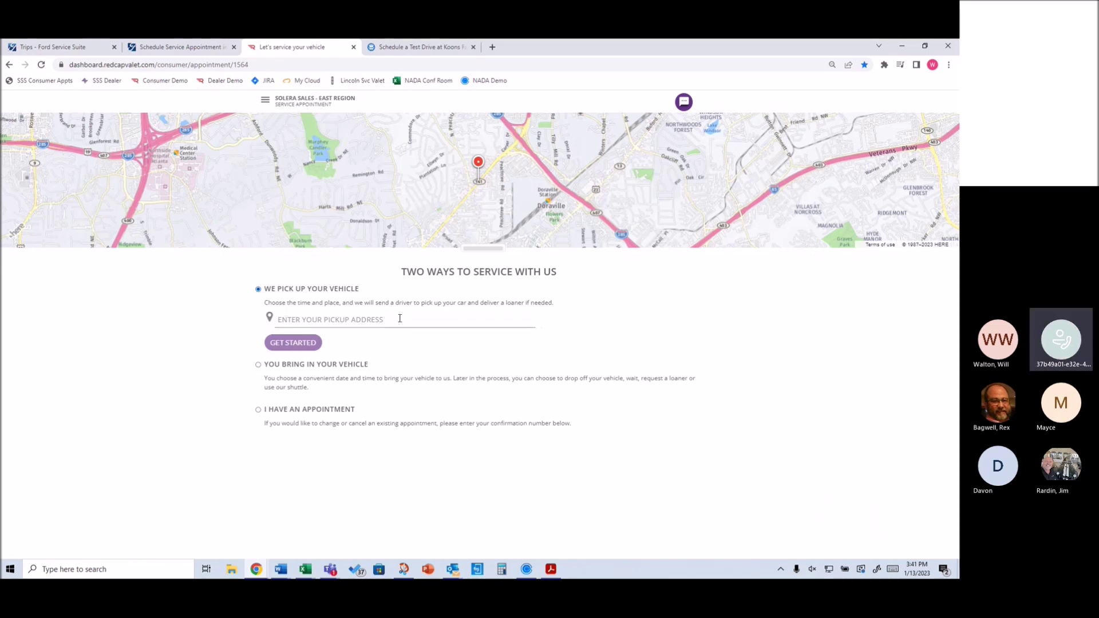
type("sat")
type("arbucks")
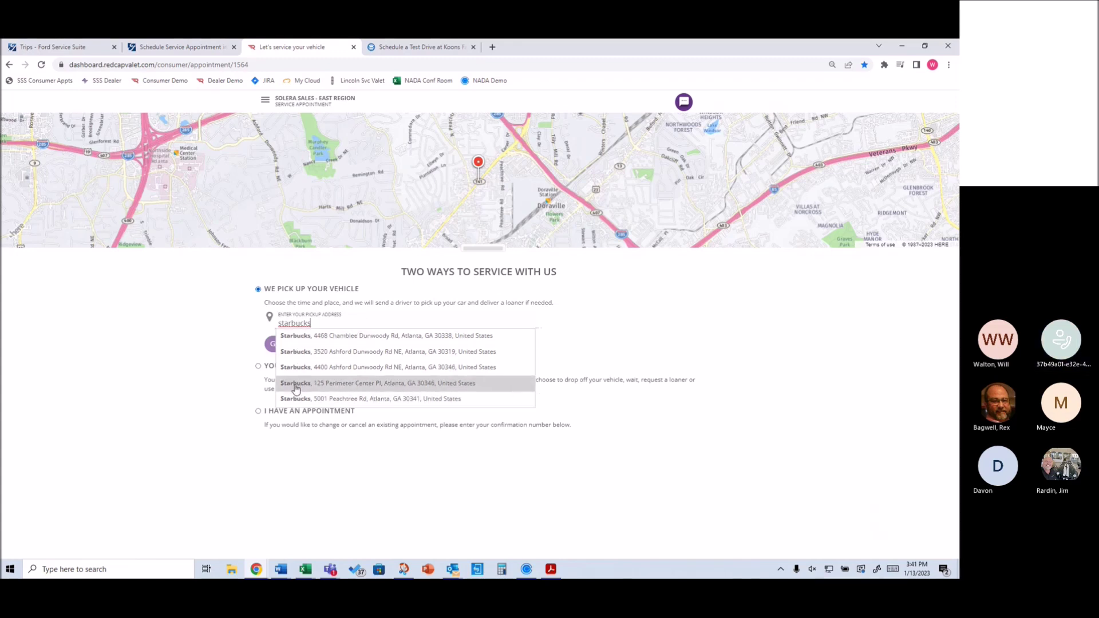
left_click(304, 353)
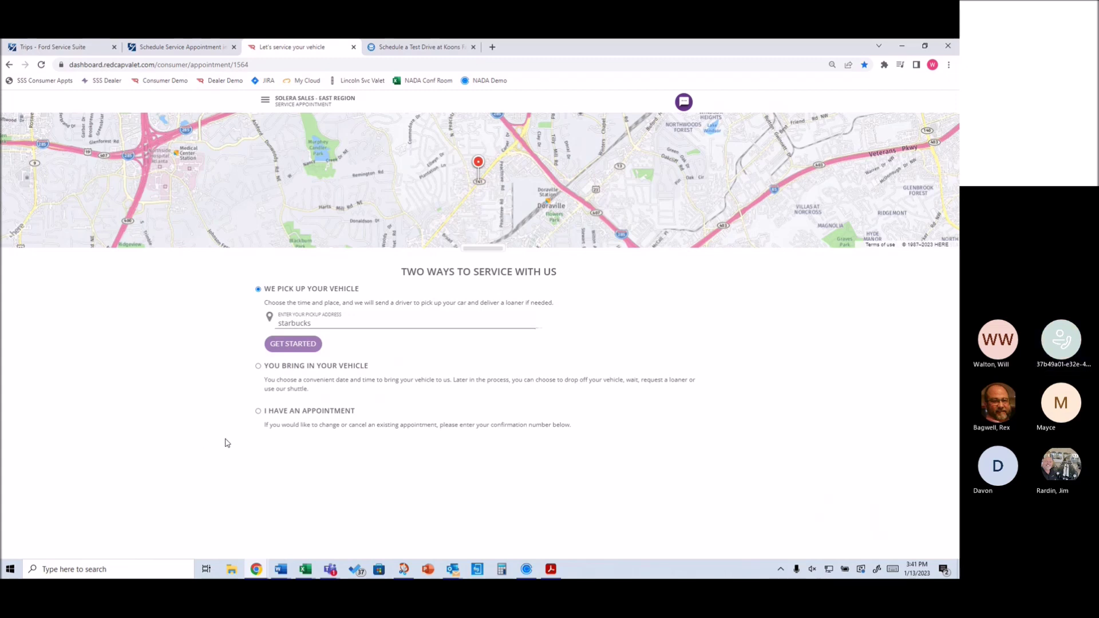
left_click(318, 323)
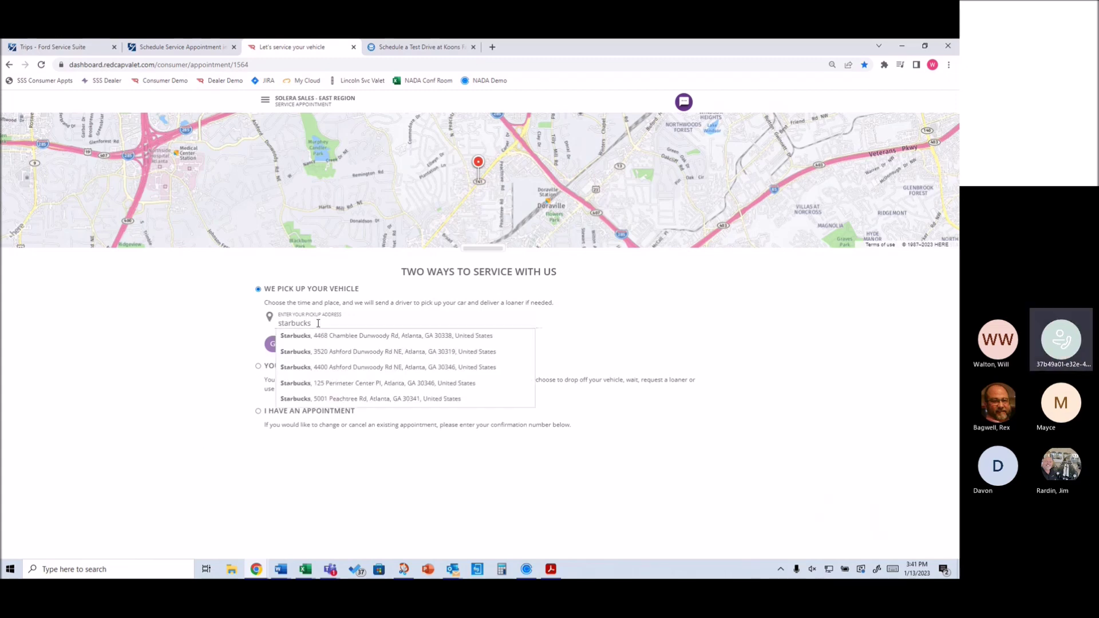
type("s")
key("Down")
key("Down")
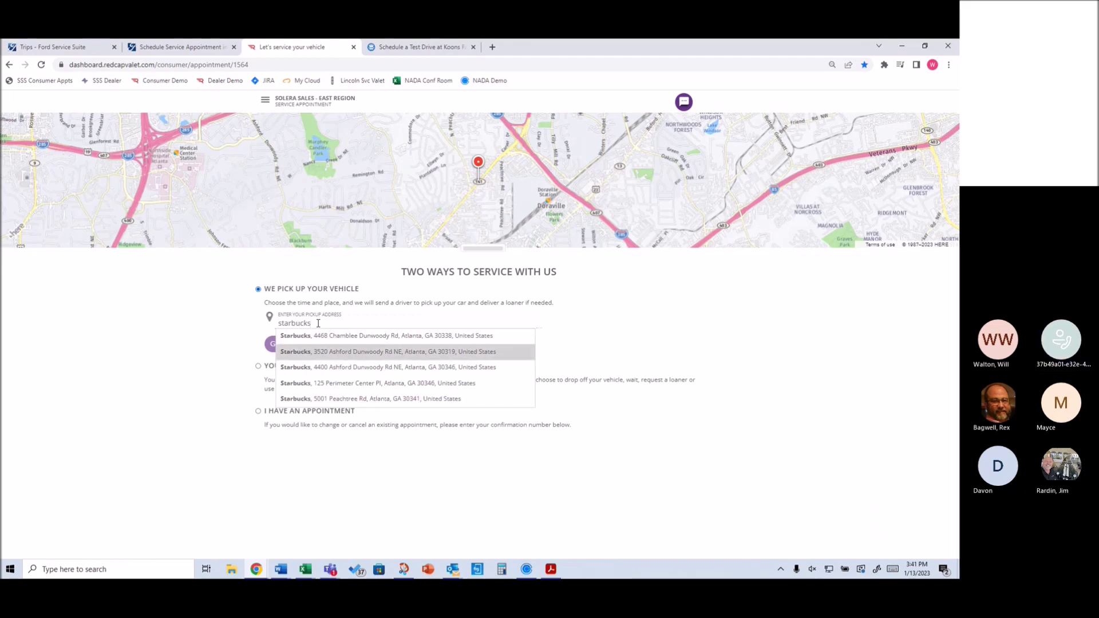
key("Return")
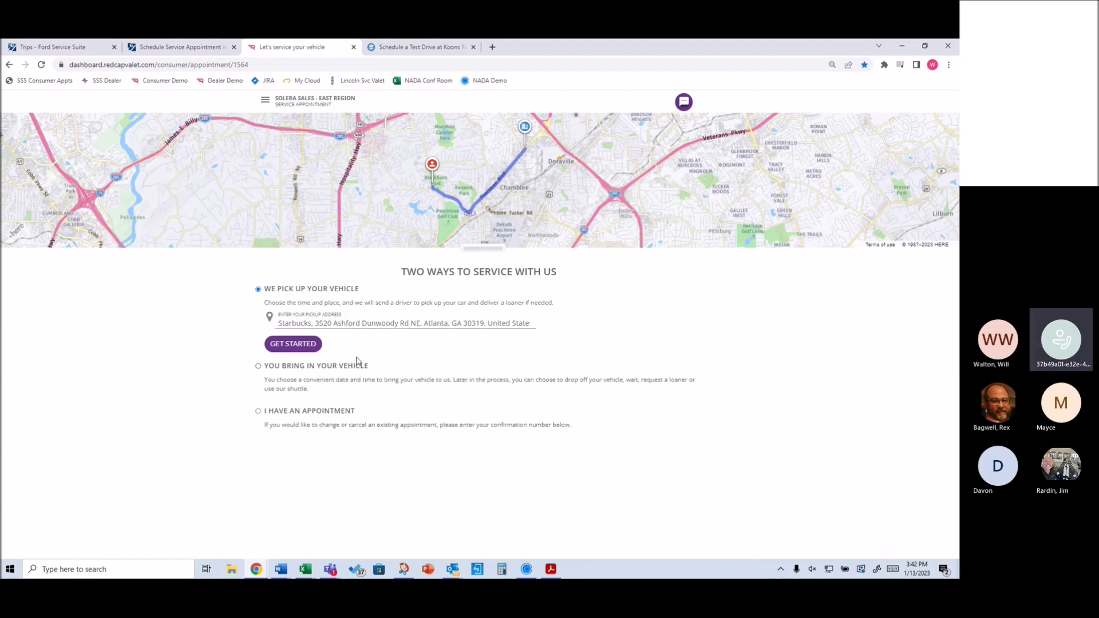
Start the booking and look up the returning customer by their mobile number
left_click(294, 348)
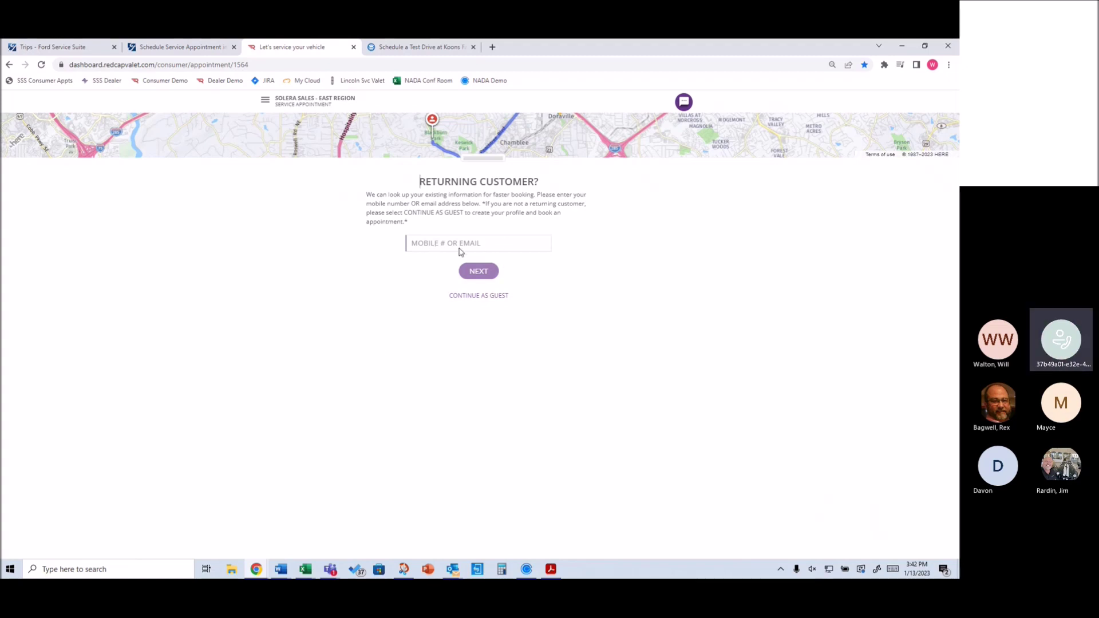
left_click(499, 243)
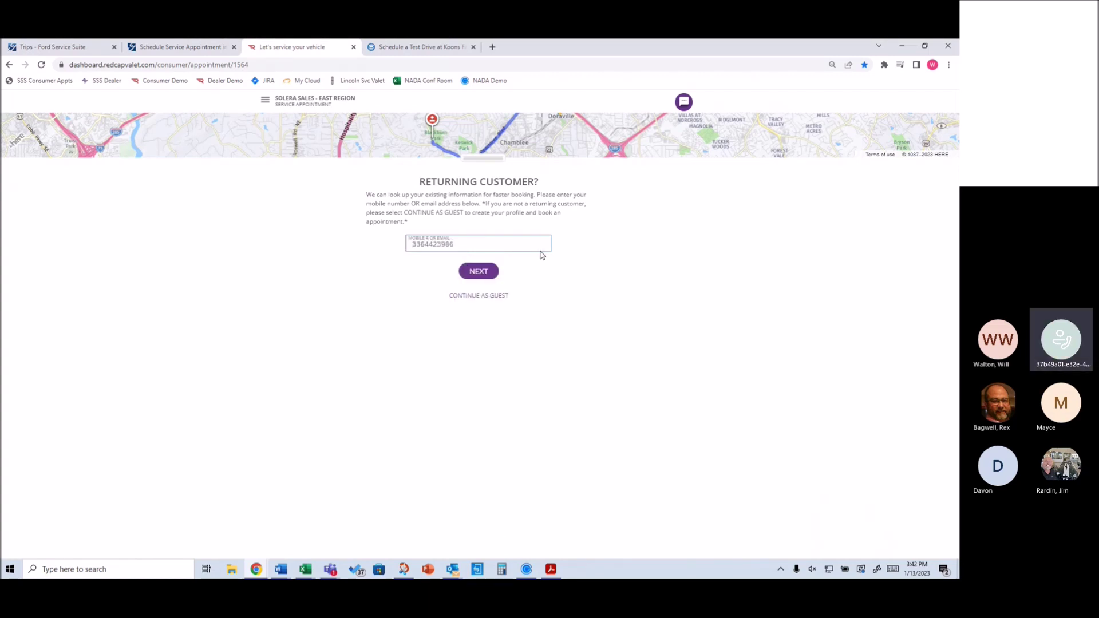
left_click(471, 272)
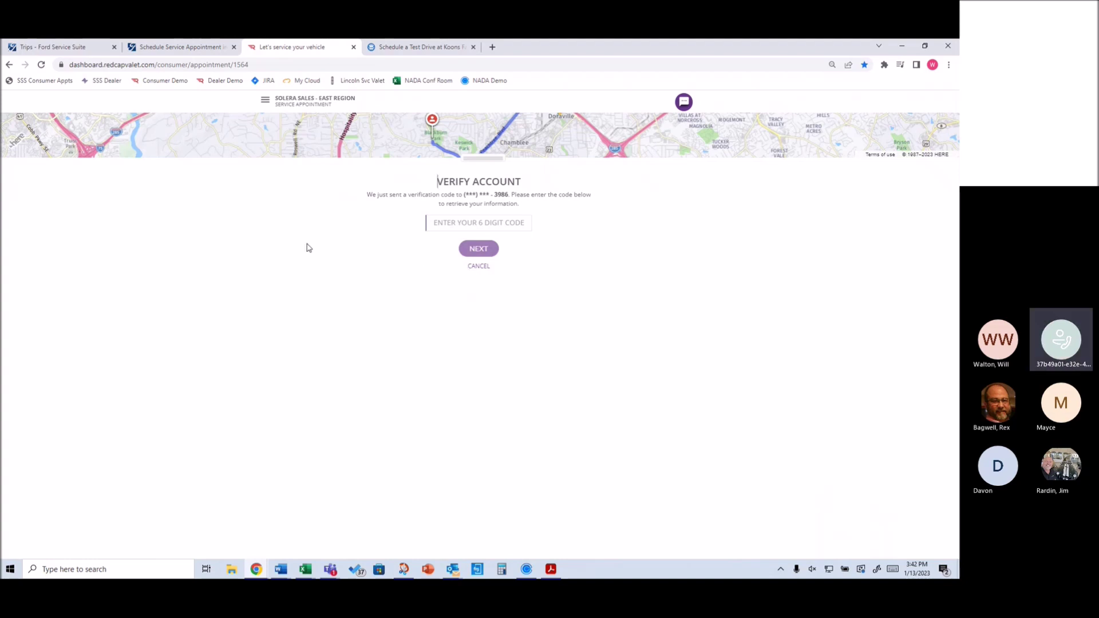
Enter the texted six-digit verification code to reach the prefilled vehicle owner information
left_click(461, 227)
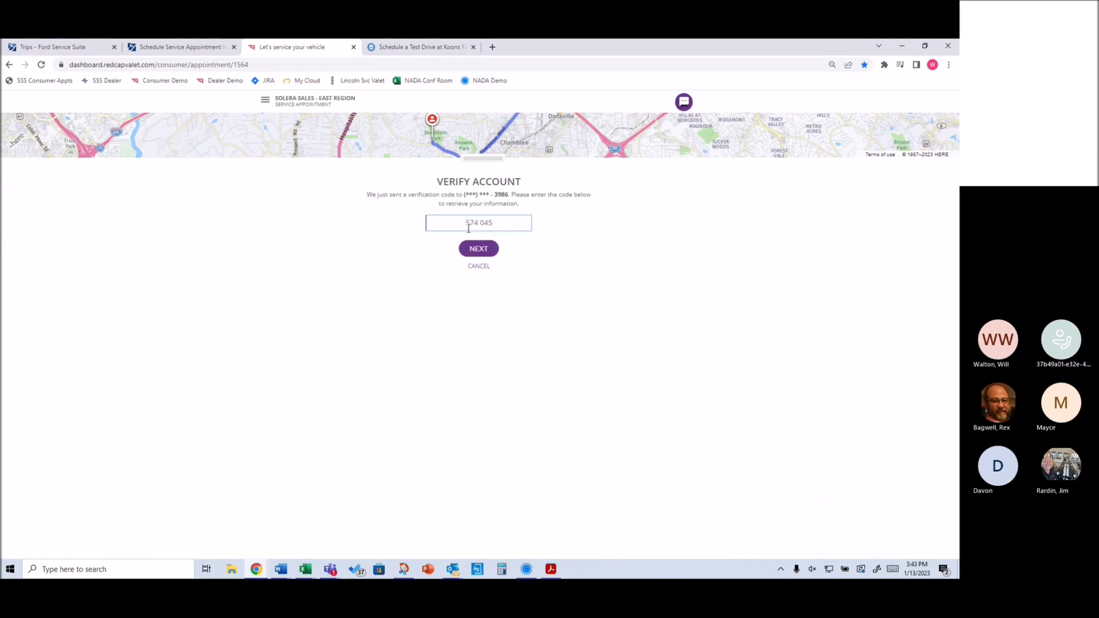
left_click(479, 248)
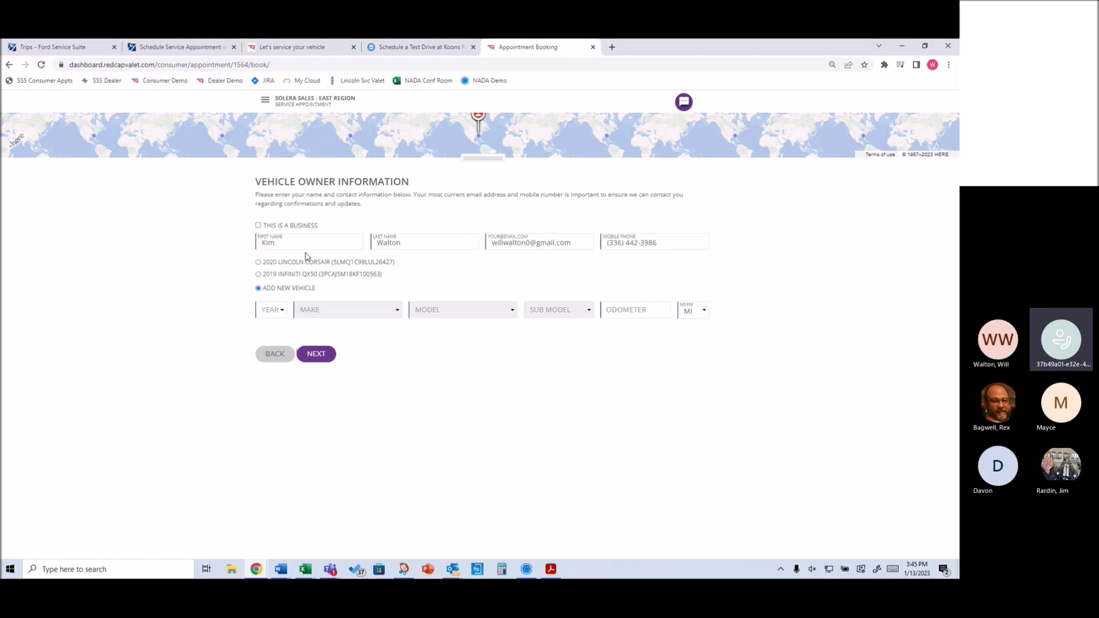
Select the 2020 Lincoln Corsair, enter odometer 32012, and continue to service selection
left_click(258, 262)
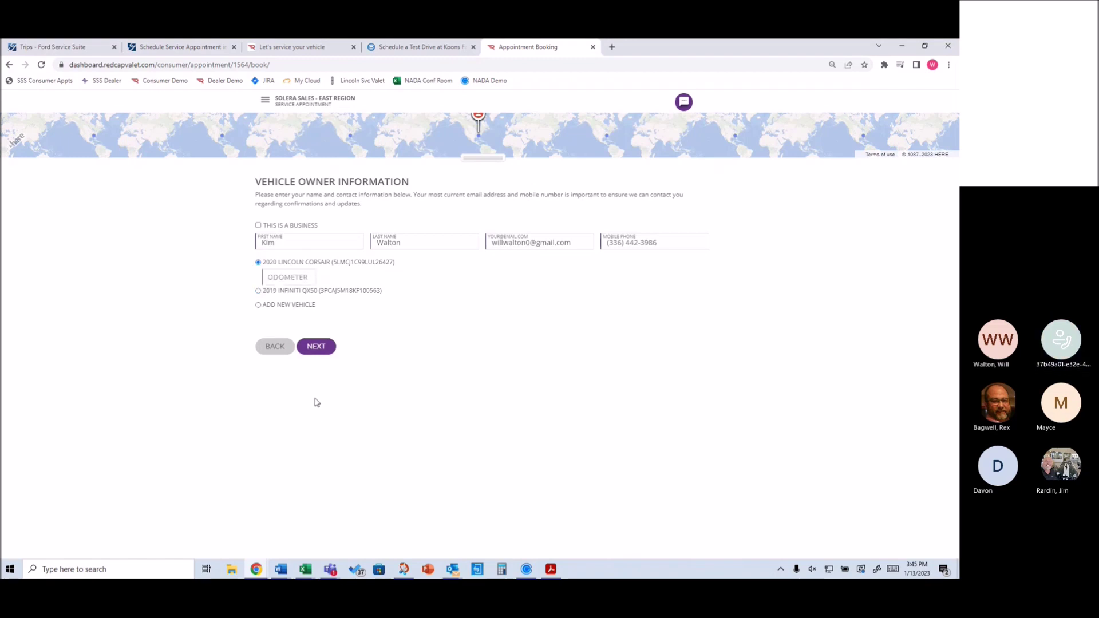
left_click(296, 279)
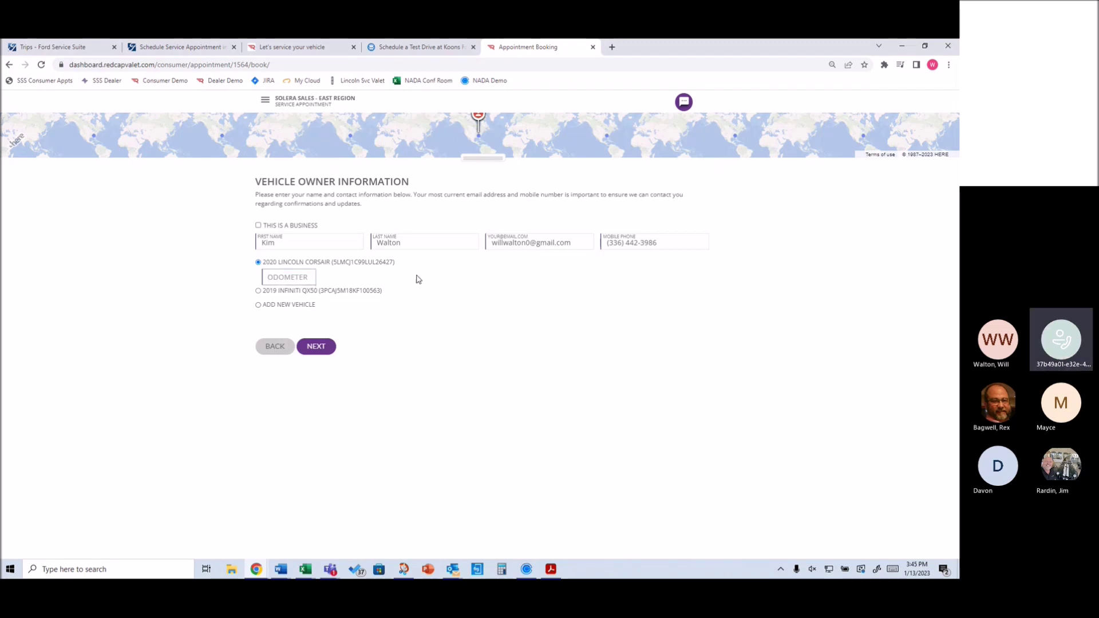
type("32012")
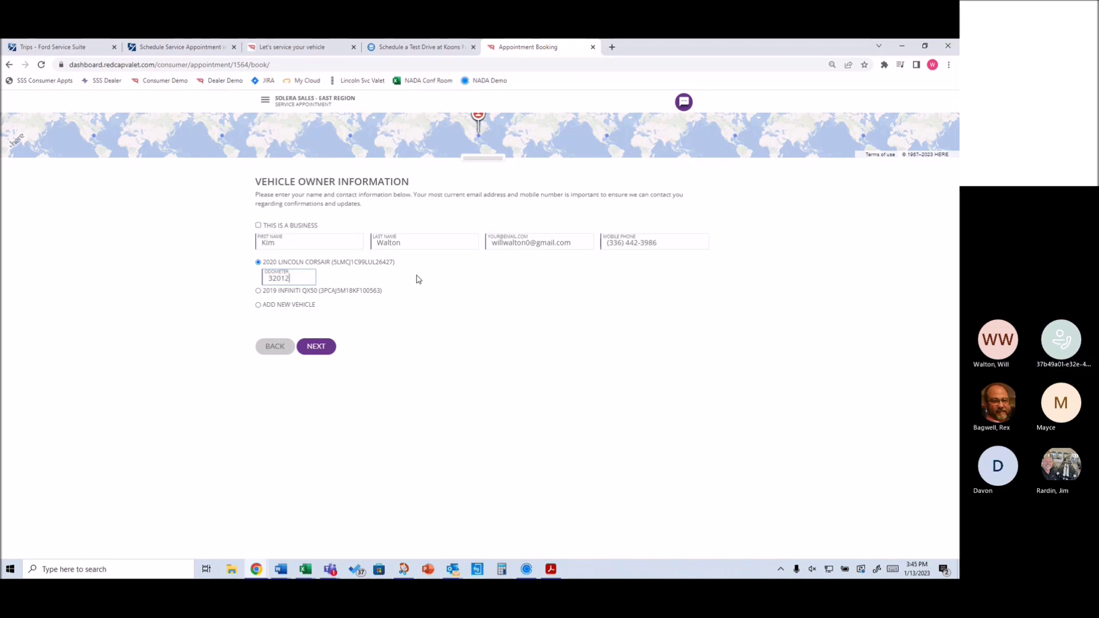
left_click(316, 347)
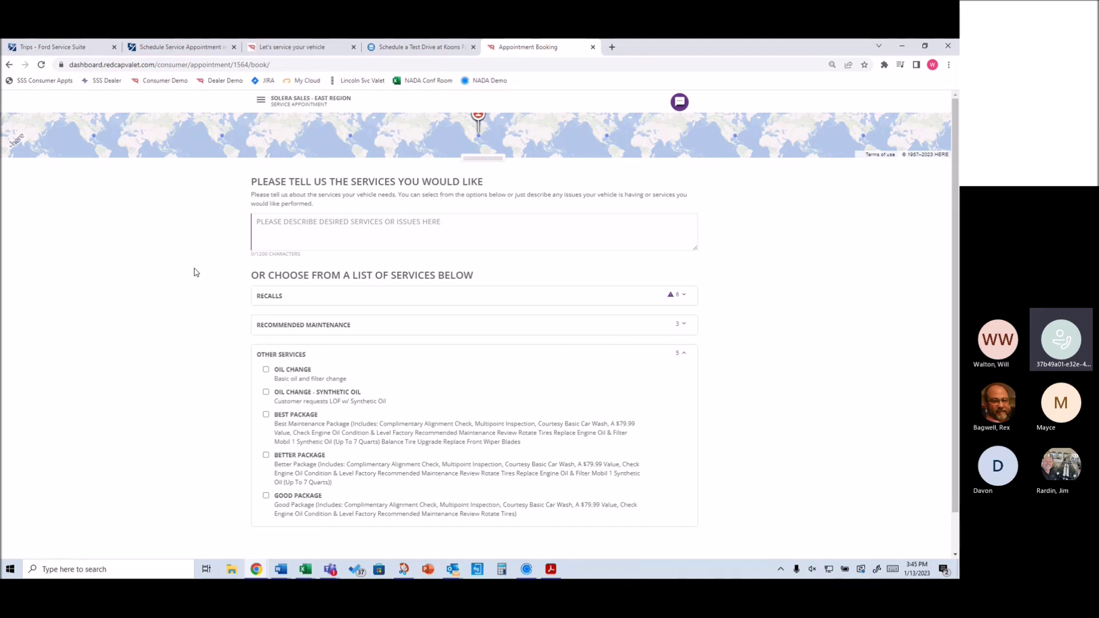
Enter 'Check engine light is on' as the service description
left_click(354, 247)
type("Check e")
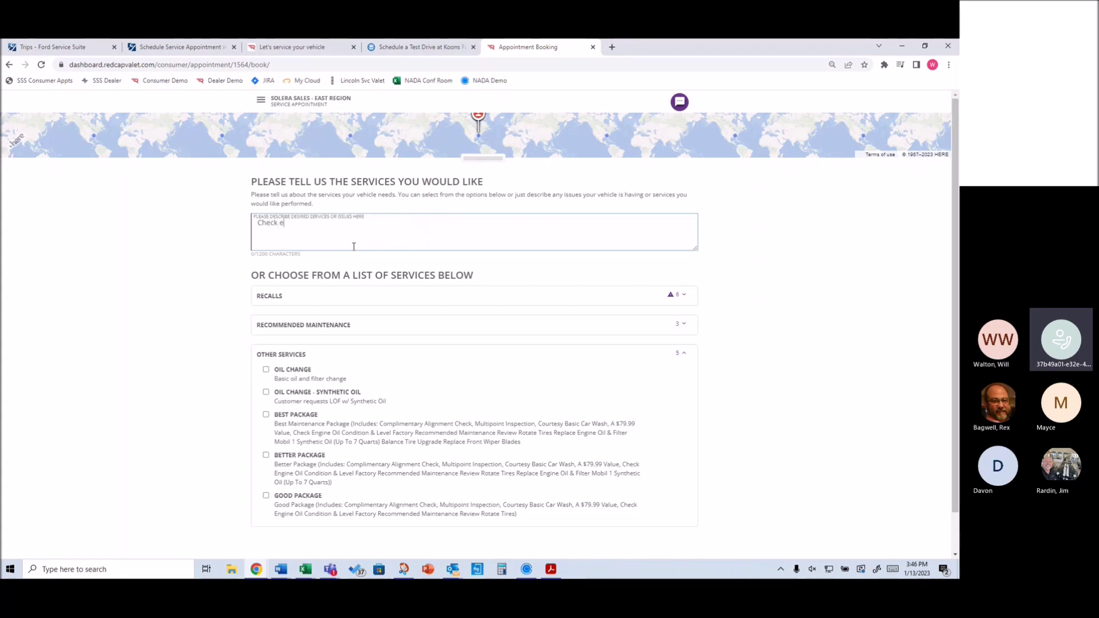
type("ngine light is on")
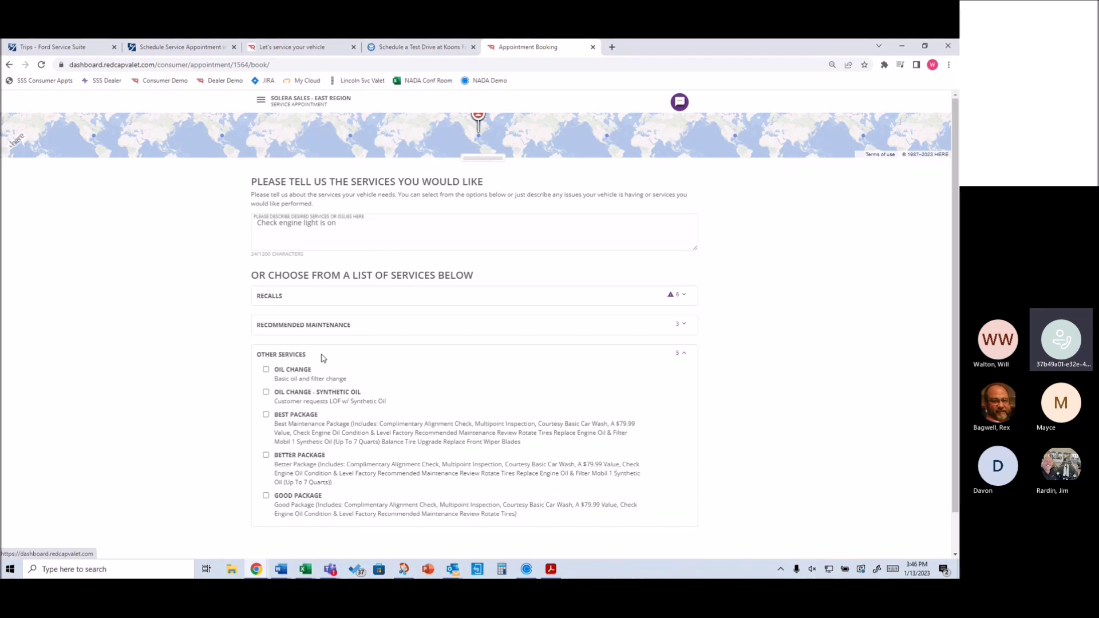
scroll(326, 345, "down", 1)
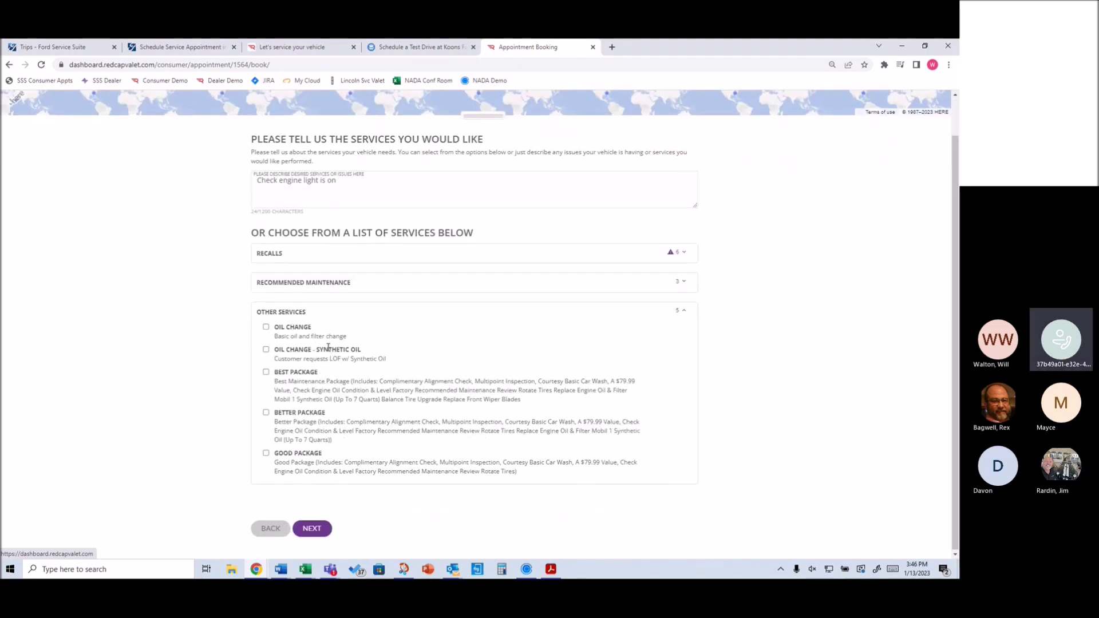
scroll(328, 347, "up", 1)
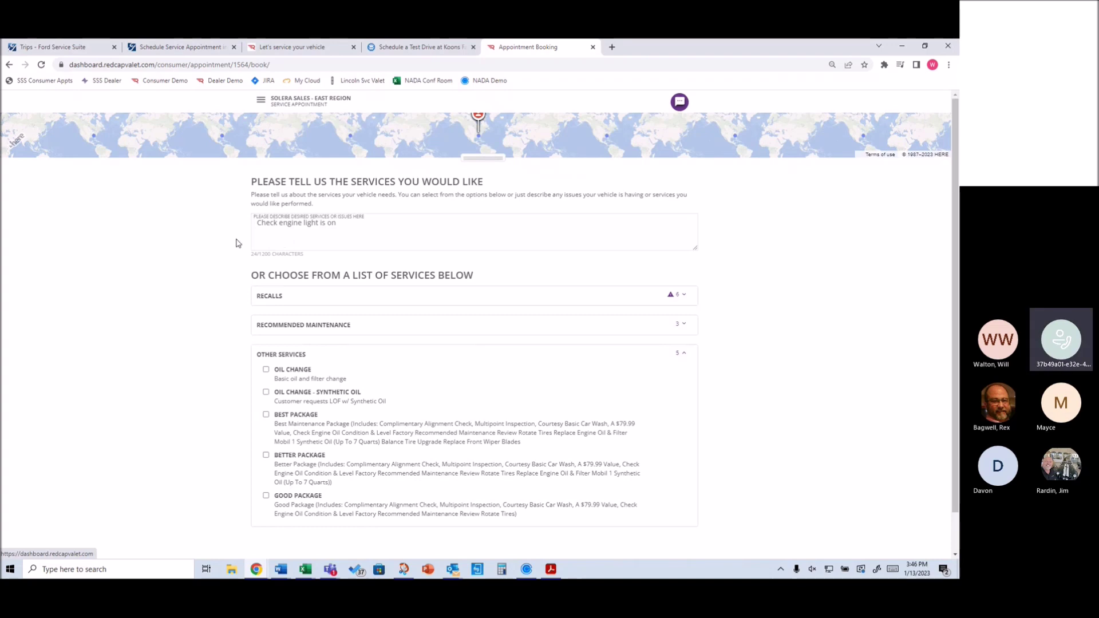
Expand the Recalls section with its six open recalls and the Recommended Maintenance packages
left_click(273, 296)
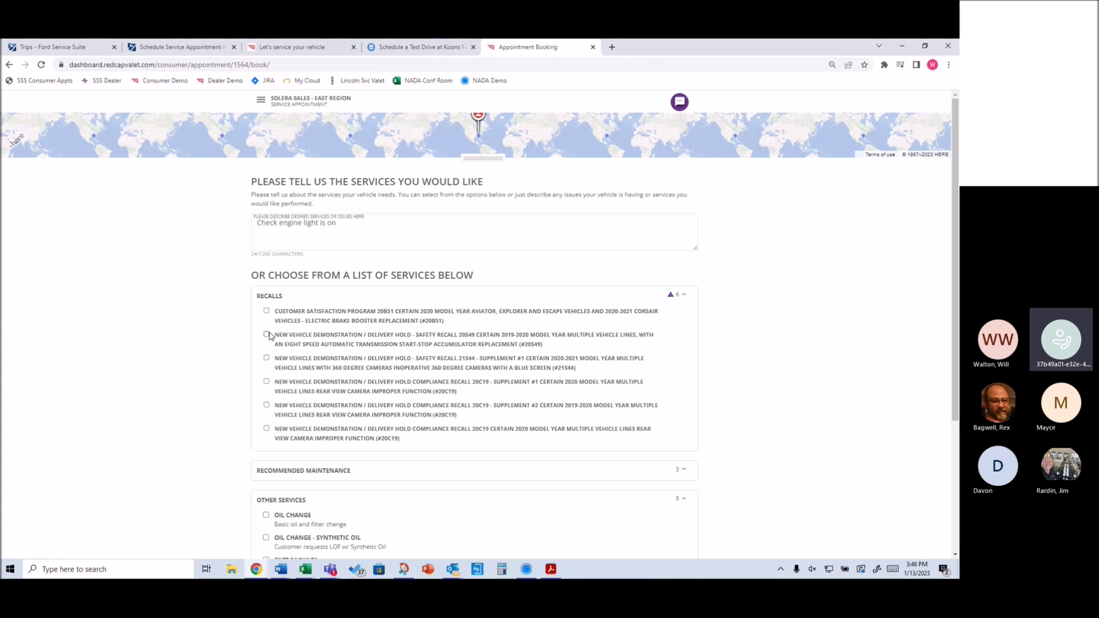
scroll(293, 402, "down", 1)
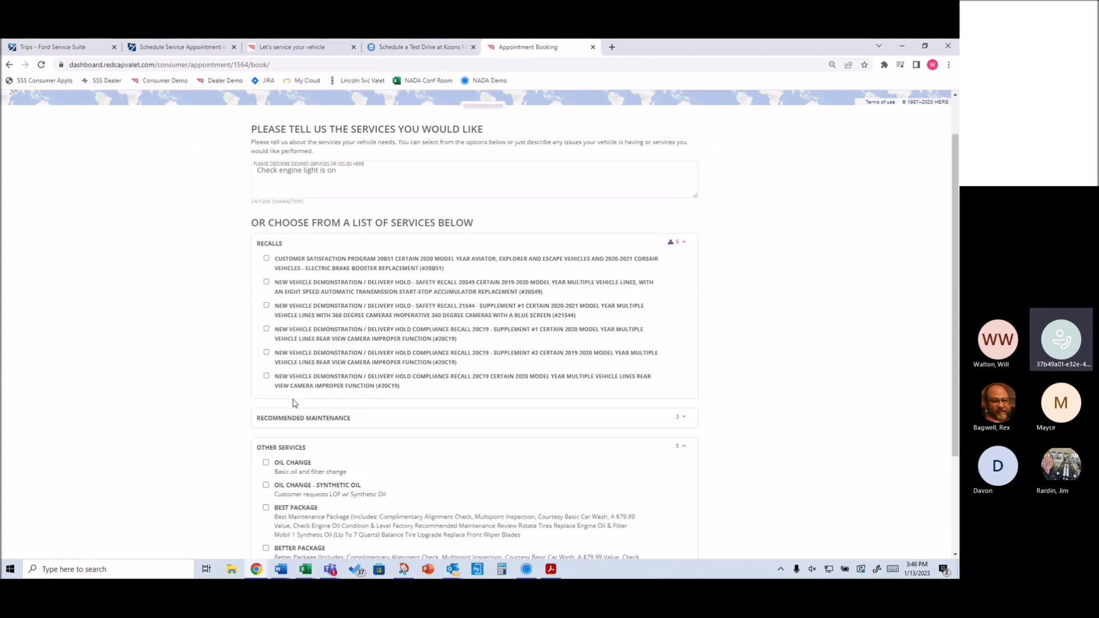
scroll(292, 402, "down", 3)
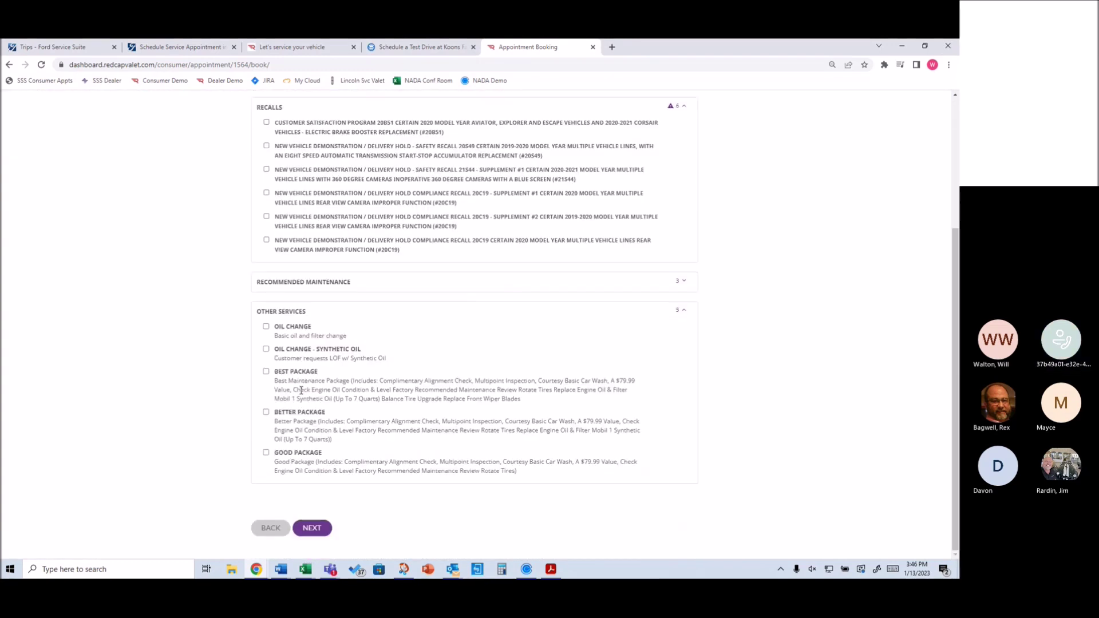
left_click(323, 285)
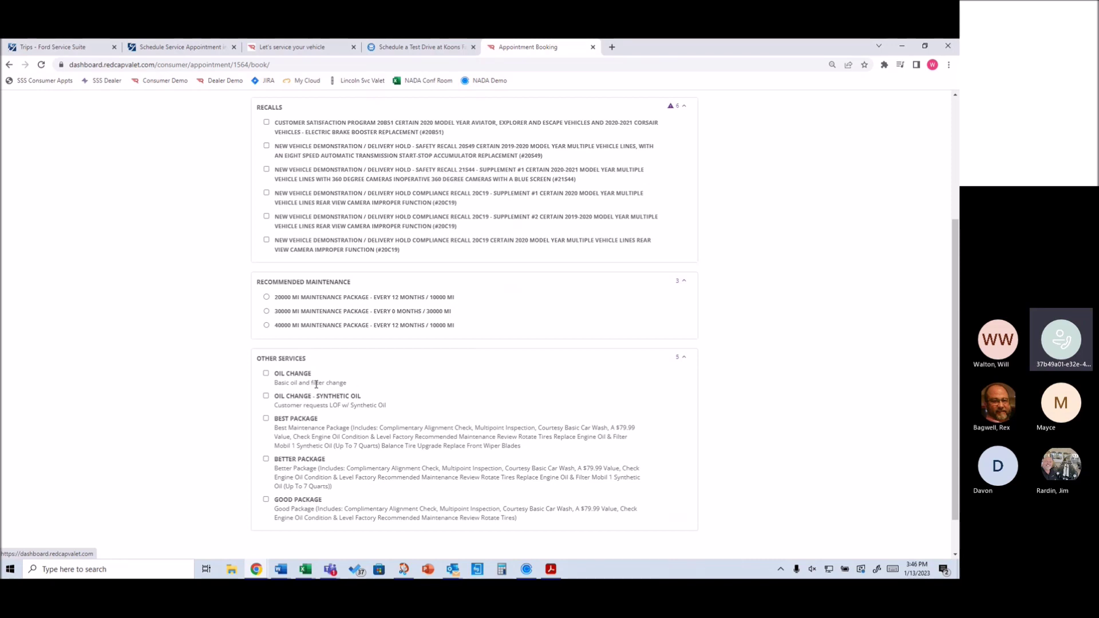
Review the services list to the bottom and continue to Appointment Details
scroll(339, 421, "down", 1)
scroll(339, 421, "up", 1)
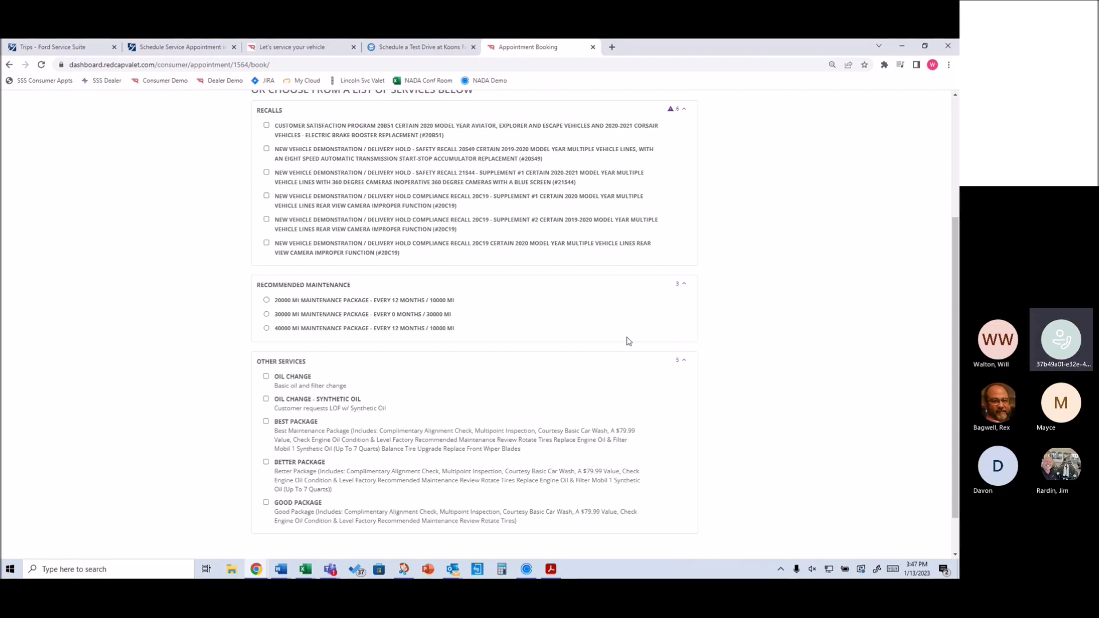
scroll(346, 286, "down", 1)
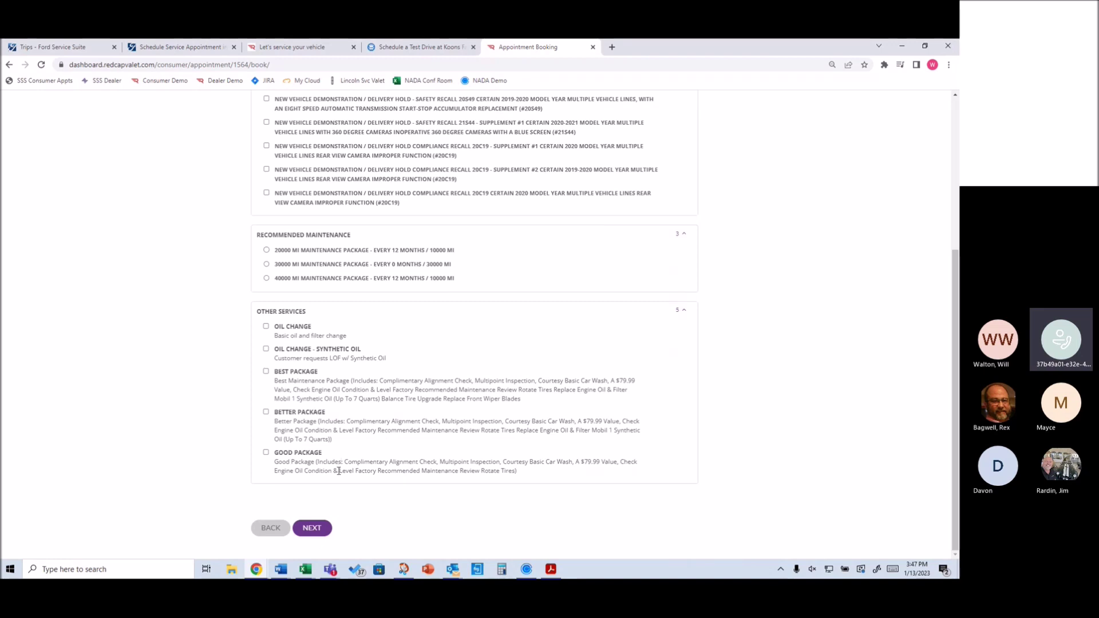
scroll(281, 211, "up", 4)
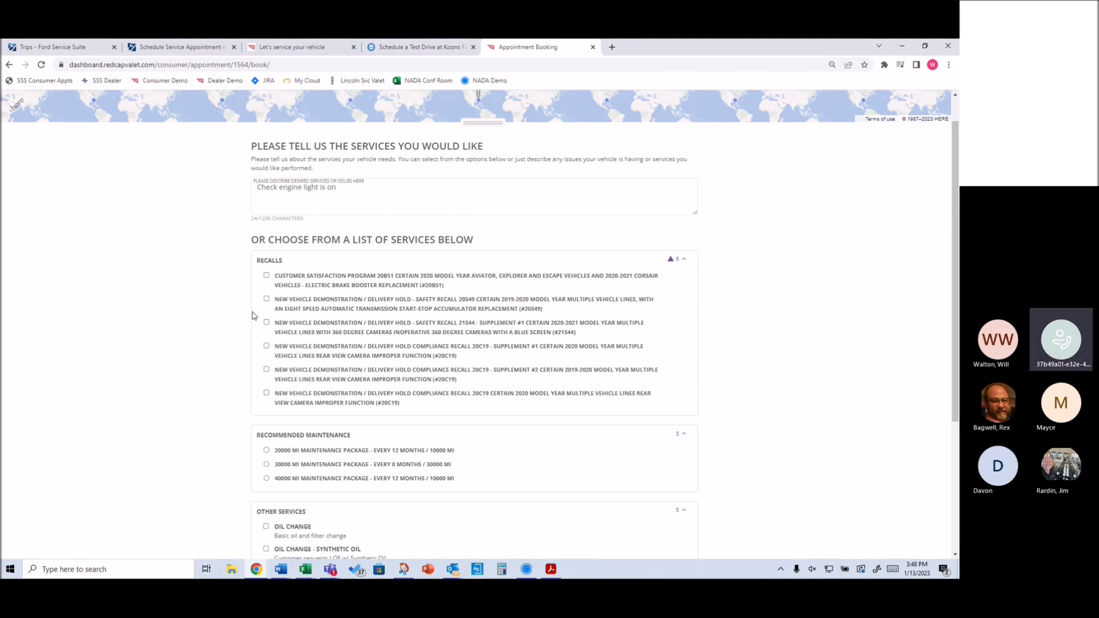
scroll(269, 454, "down", 2)
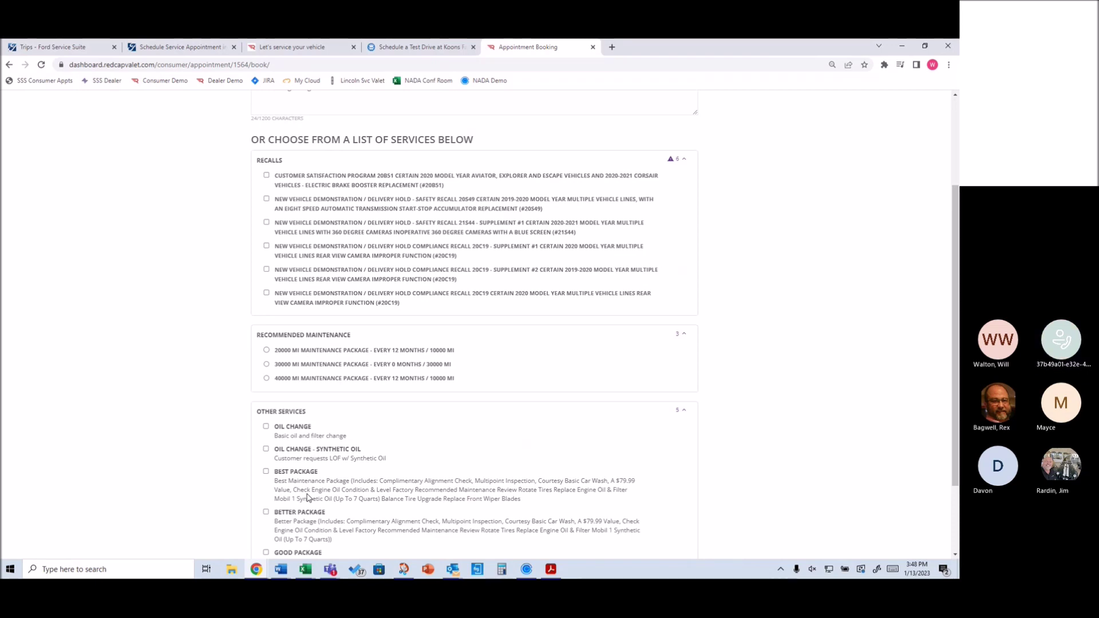
scroll(227, 365, "down", 1)
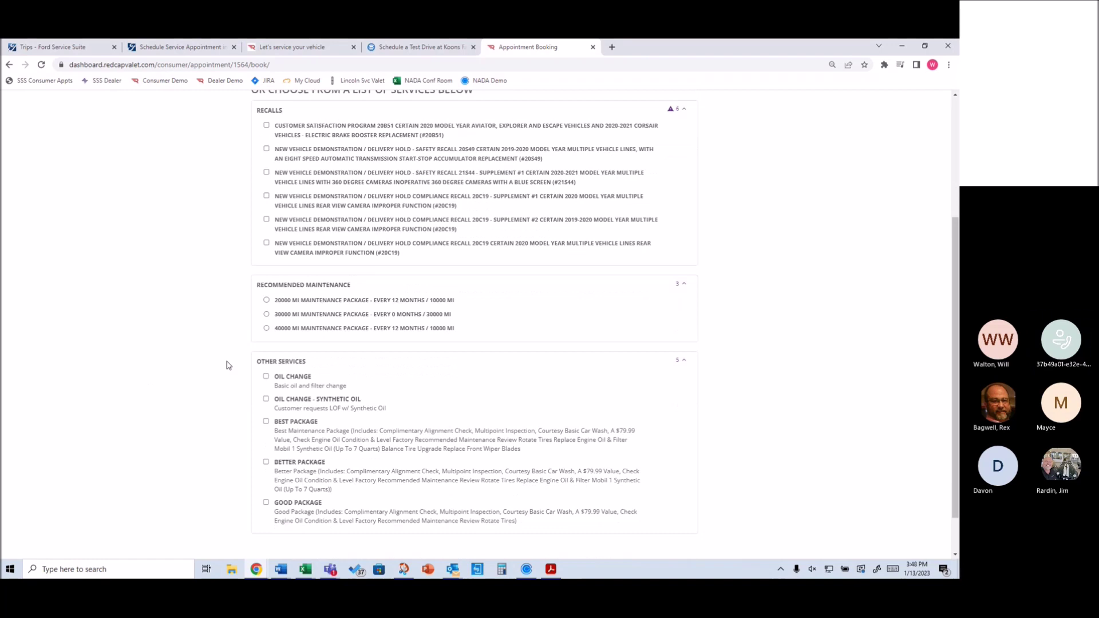
scroll(310, 303, "up", 4)
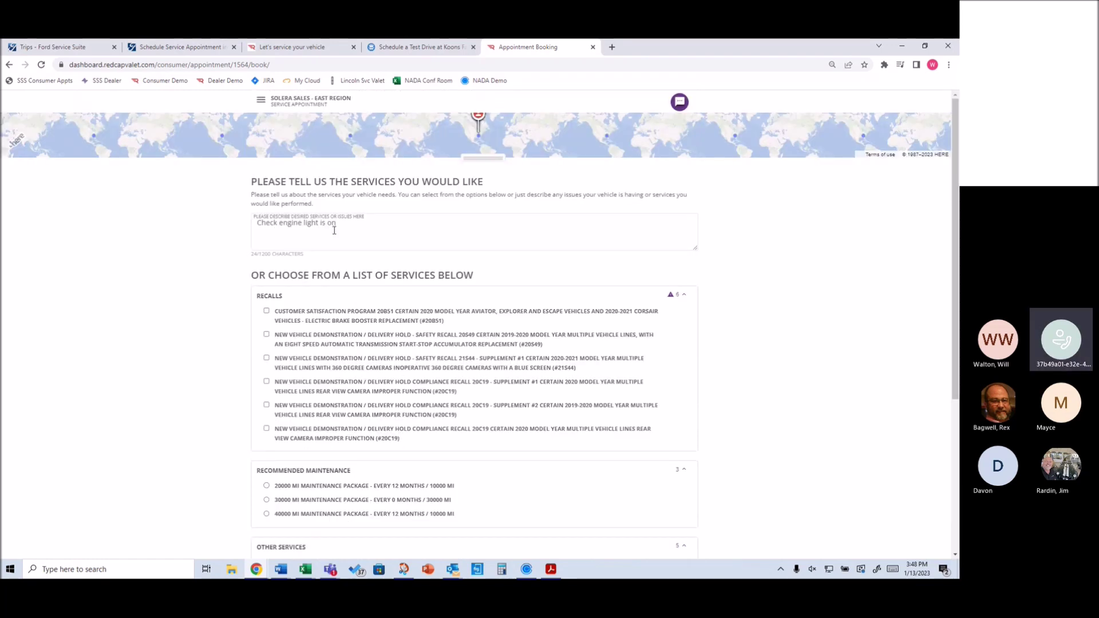
scroll(334, 230, "down", 3)
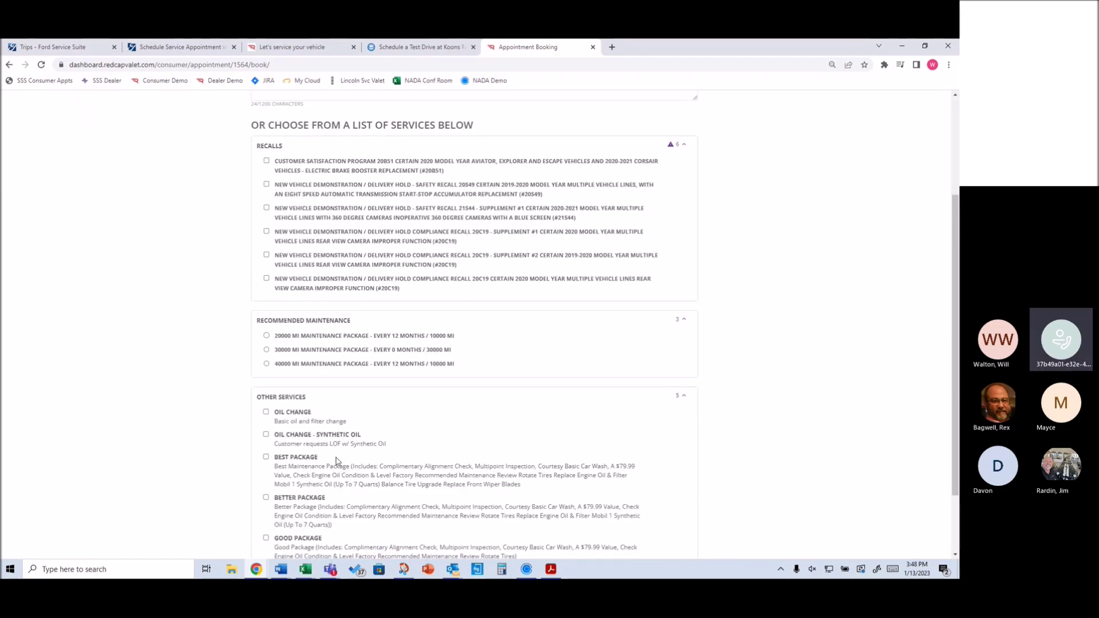
scroll(337, 461, "down", 2)
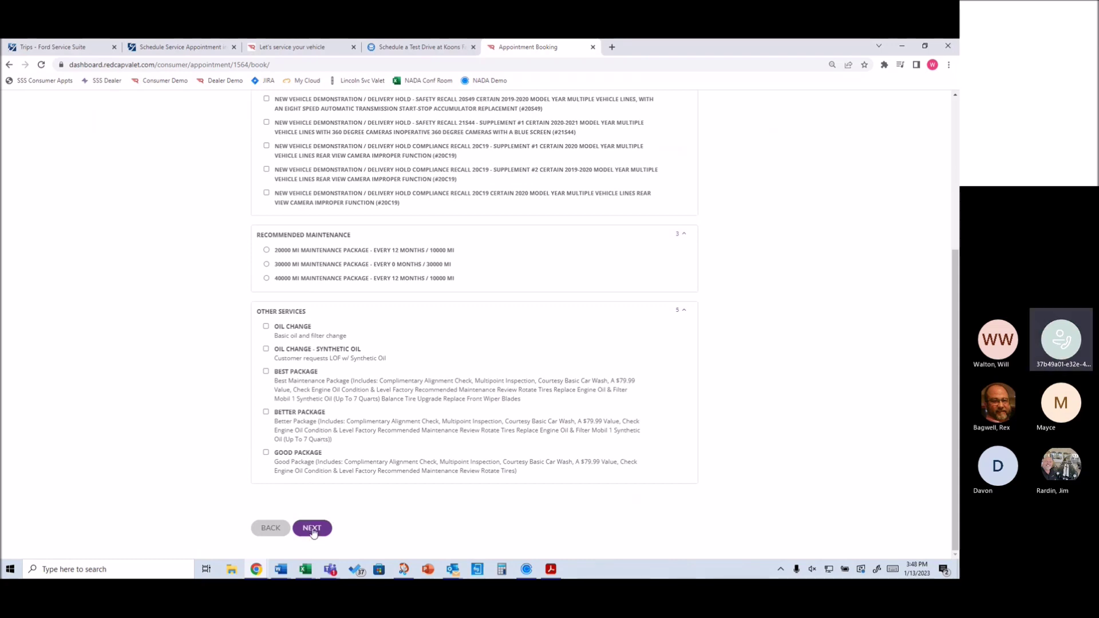
left_click(312, 529)
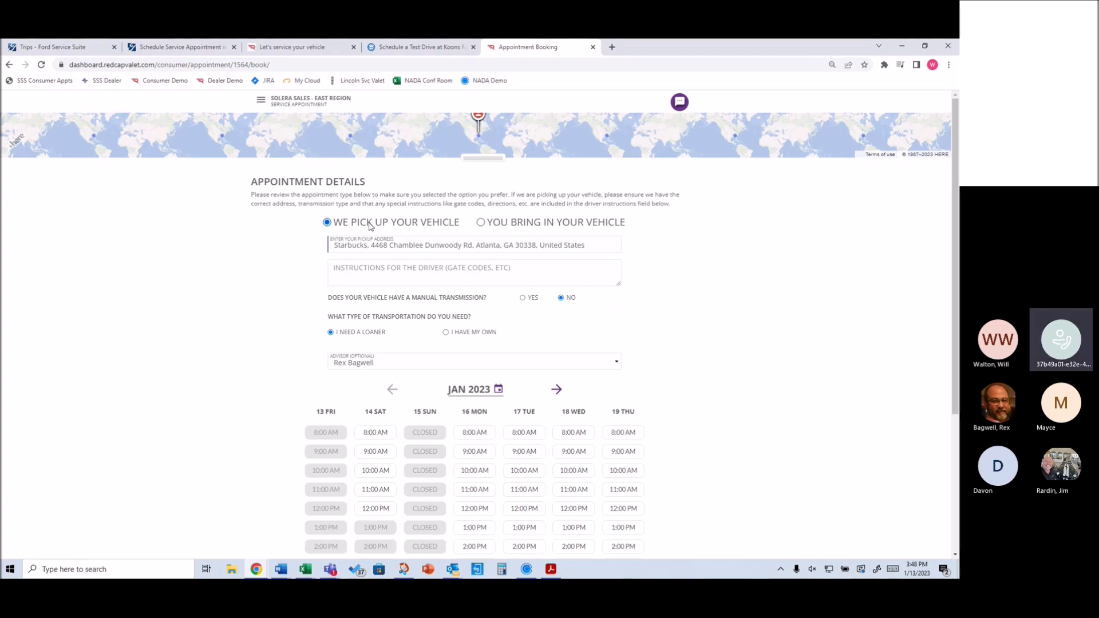
Switch the appointment to 'You bring in your vehicle' drop-off
left_click(481, 223)
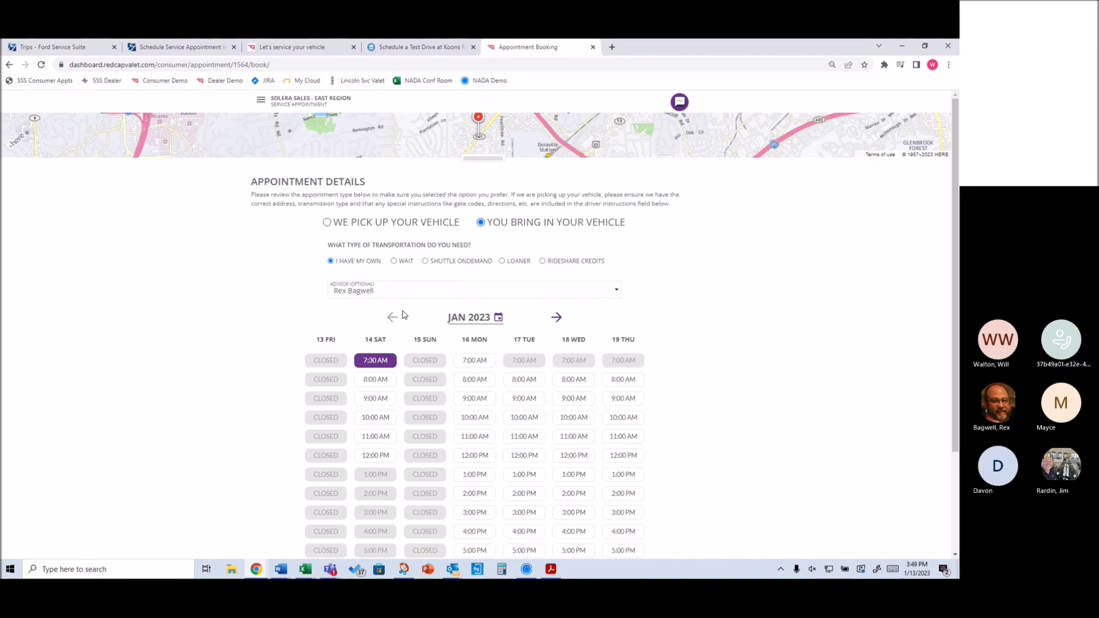
Set the transportation option to Wait at the dealership
left_click(493, 296)
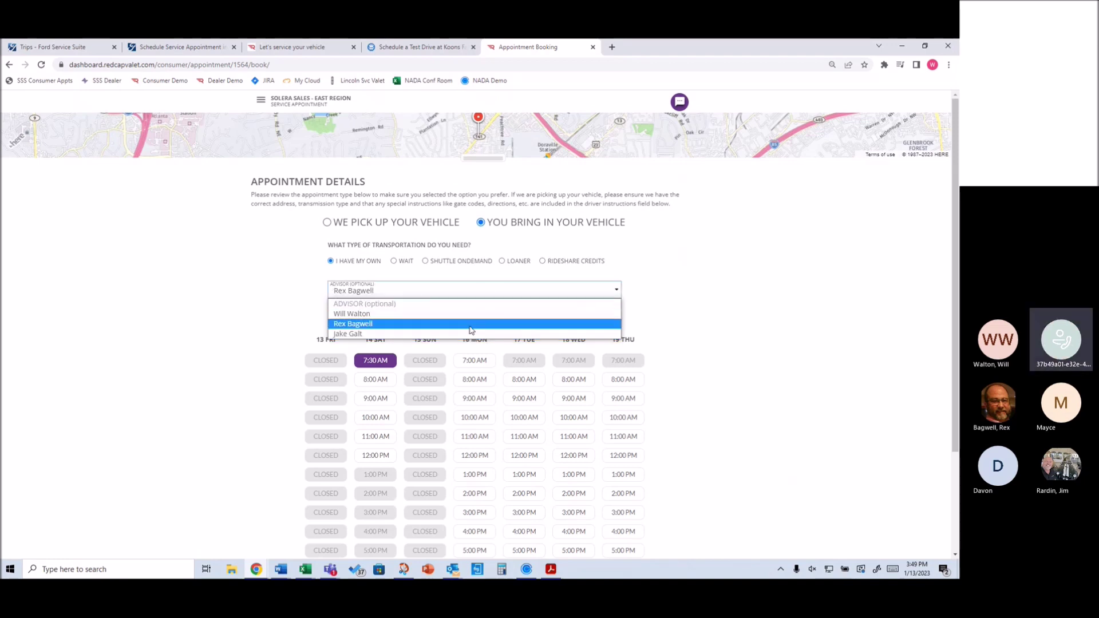
left_click(644, 295)
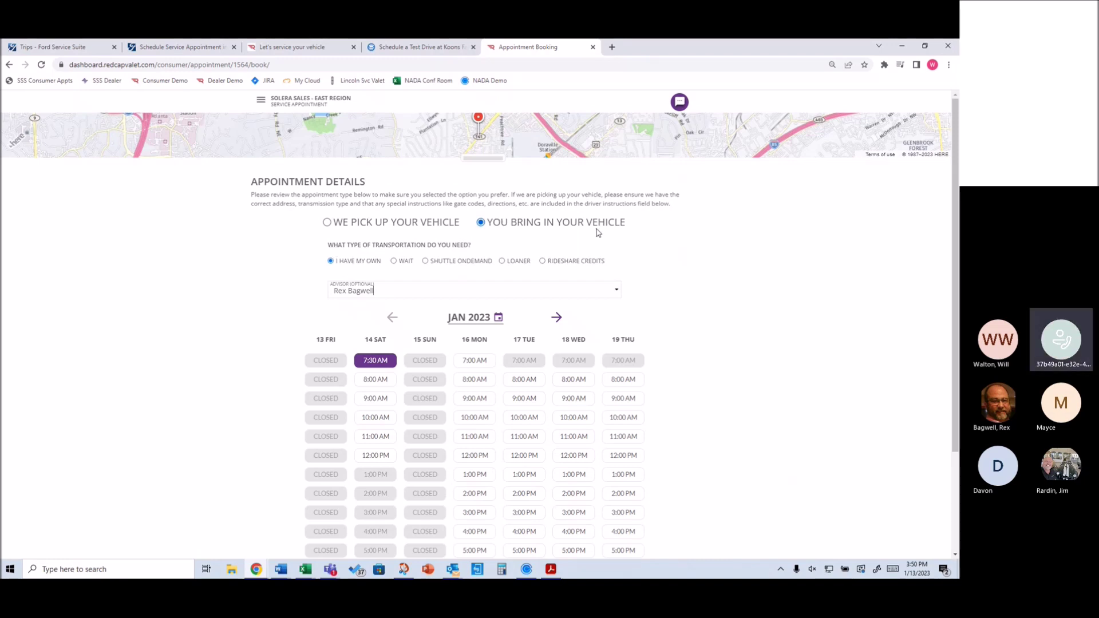
left_click(394, 261)
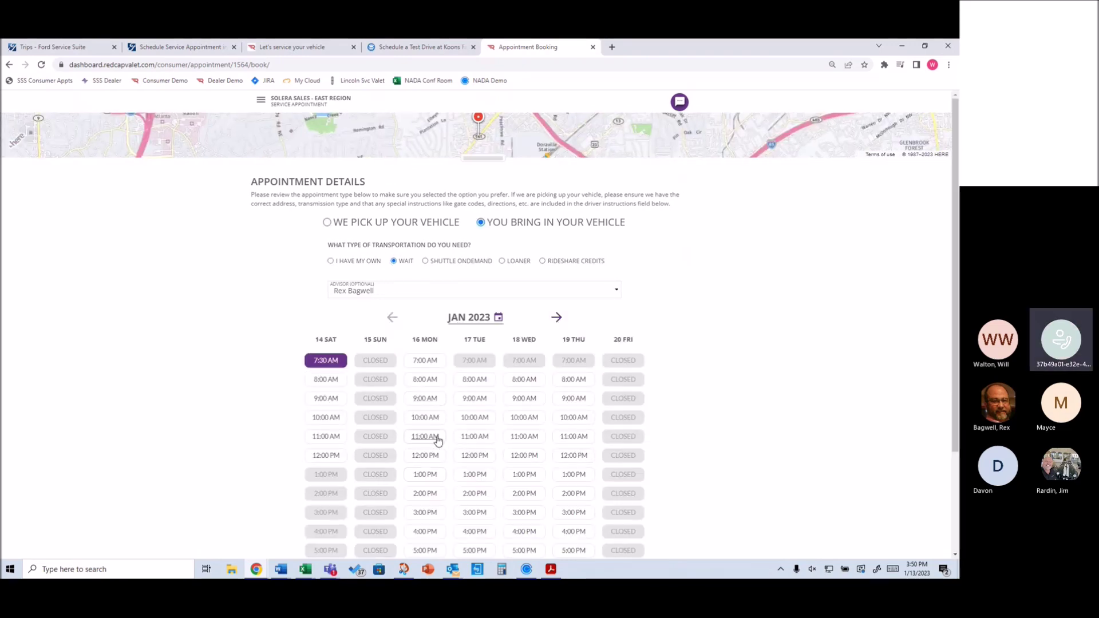
scroll(735, 463, "down", 3)
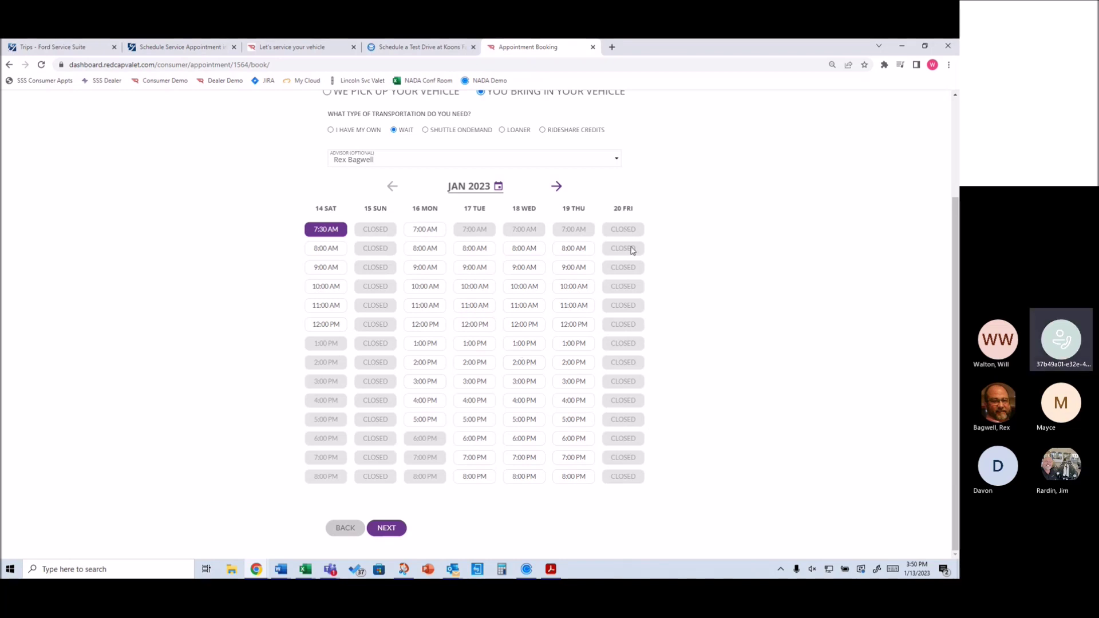
Assign a different service advisor and check the finer times within Monday's 8:00 AM slot
left_click(421, 162)
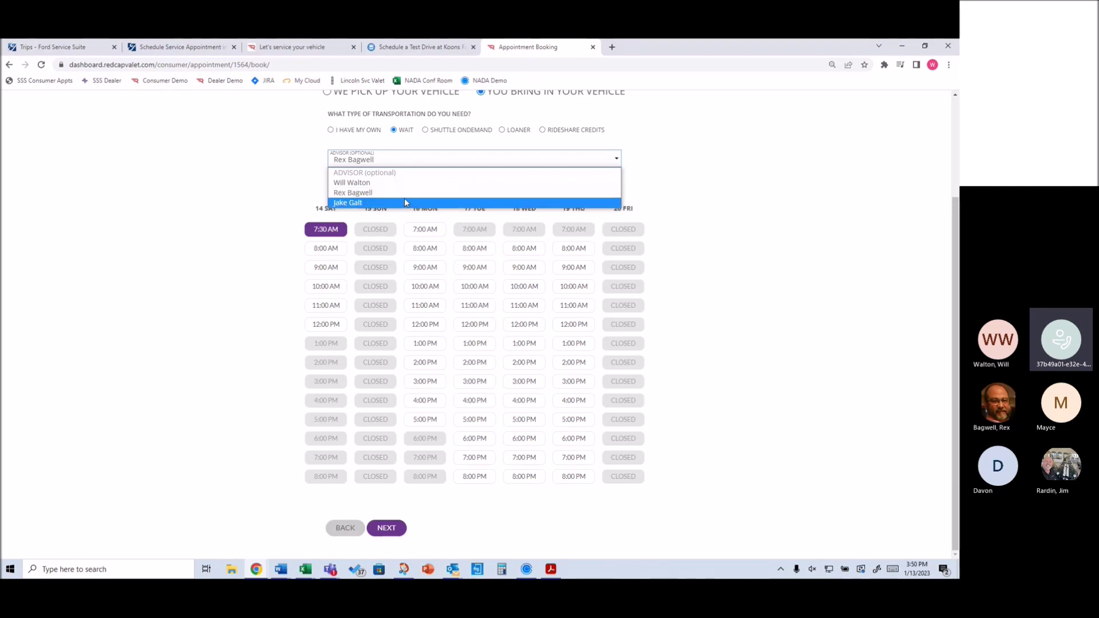
left_click(404, 199)
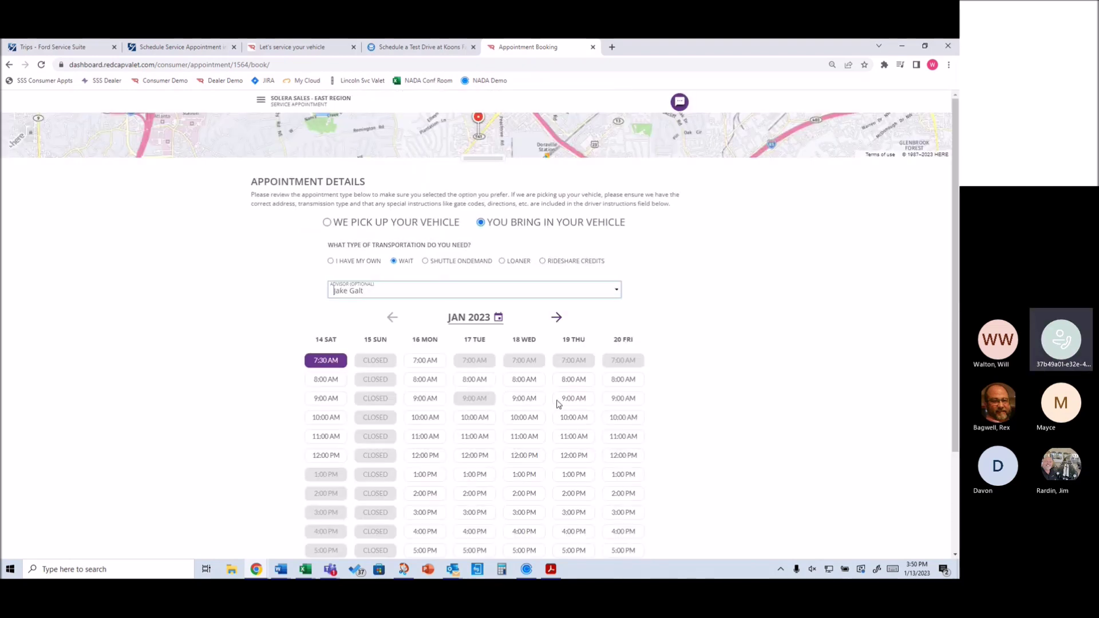
scroll(608, 489, "down", 3)
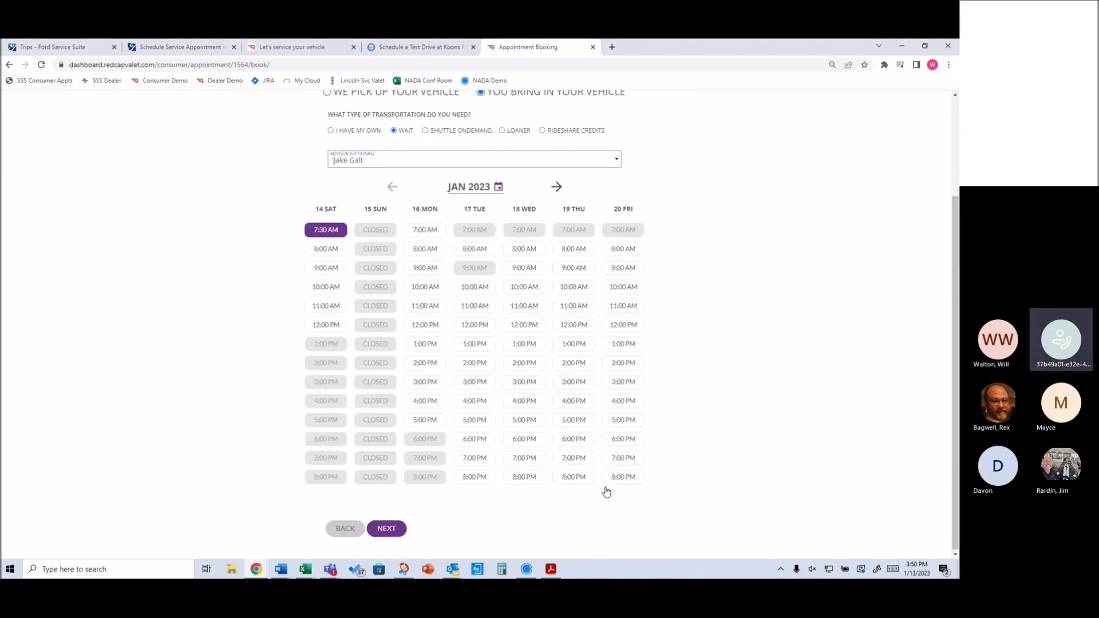
scroll(606, 491, "up", 3)
scroll(606, 491, "down", 3)
scroll(606, 491, "up", 2)
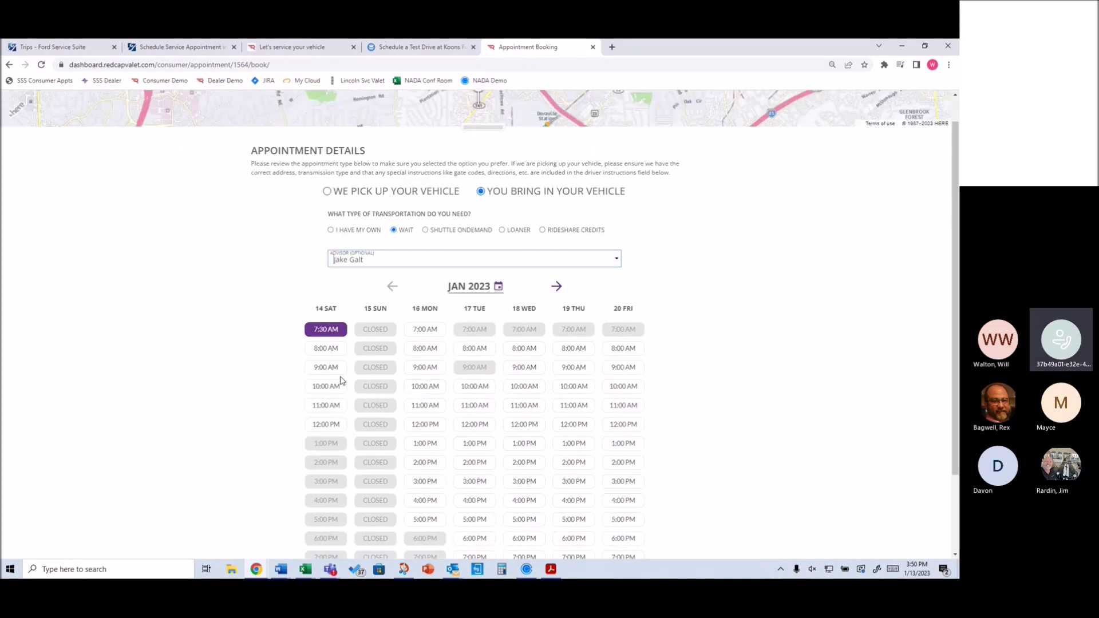
left_click(419, 351)
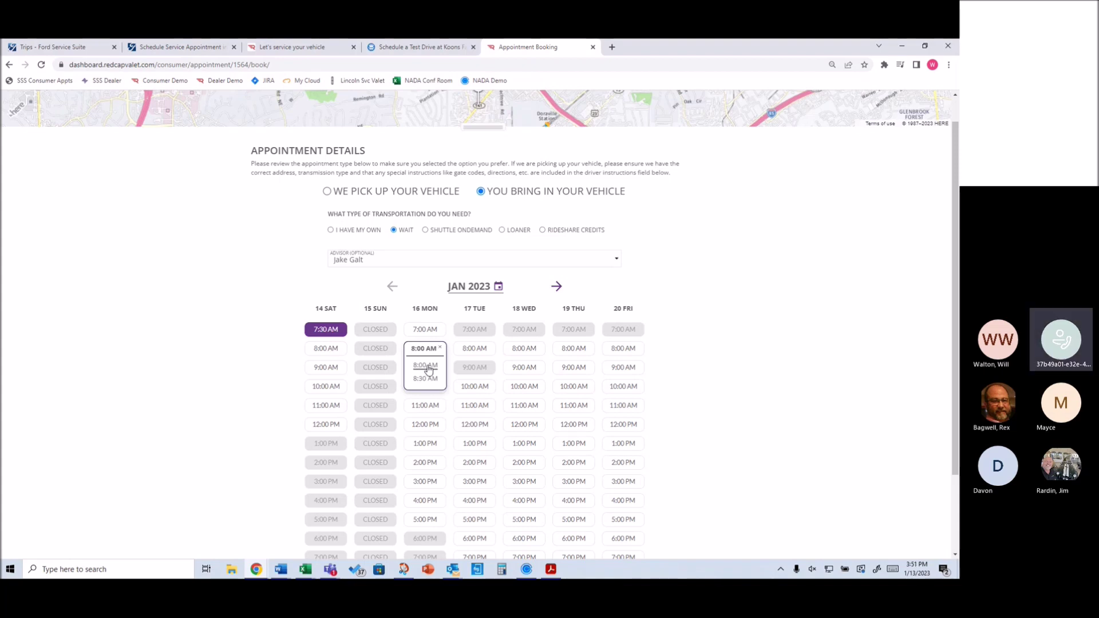
left_click(891, 380)
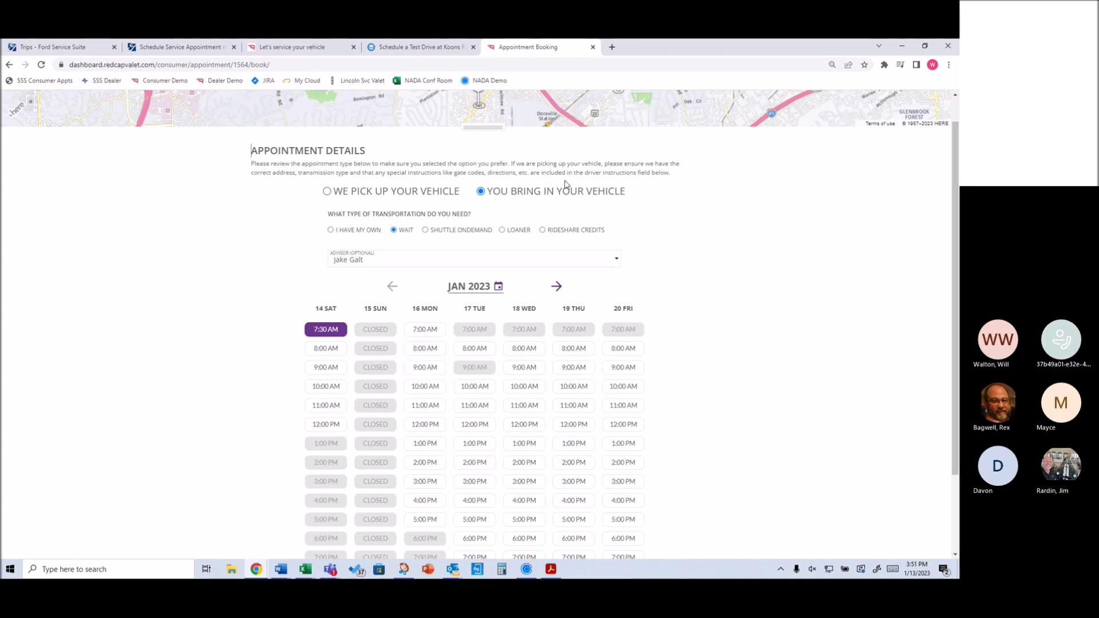
Switch to pickup from the first Starbucks result and add the gate code to driver instructions
left_click(328, 193)
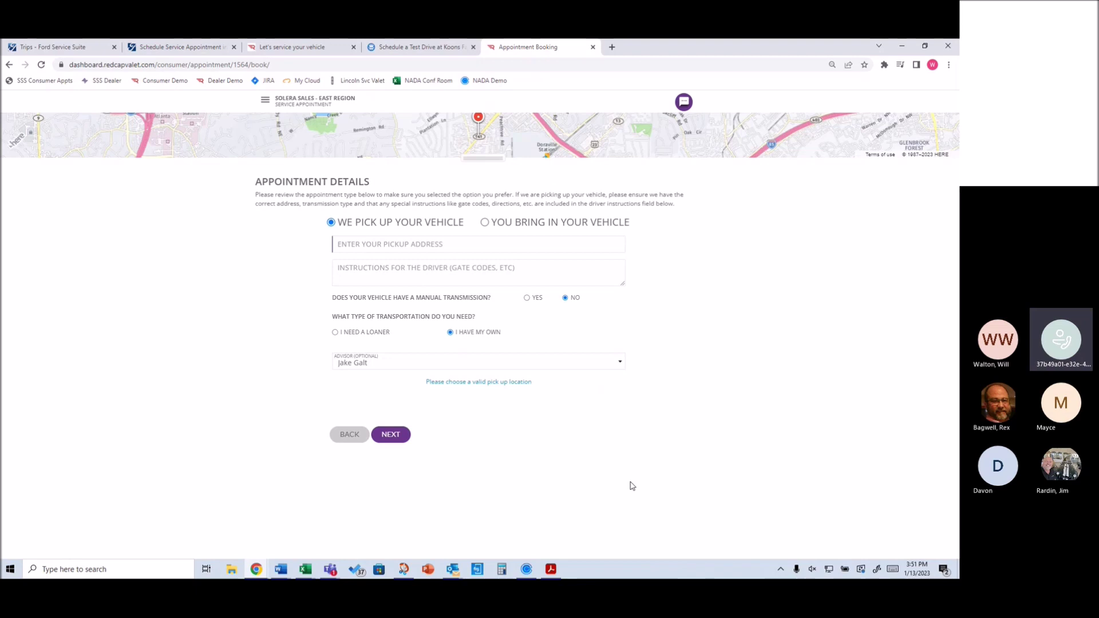
left_click(478, 248)
type("star")
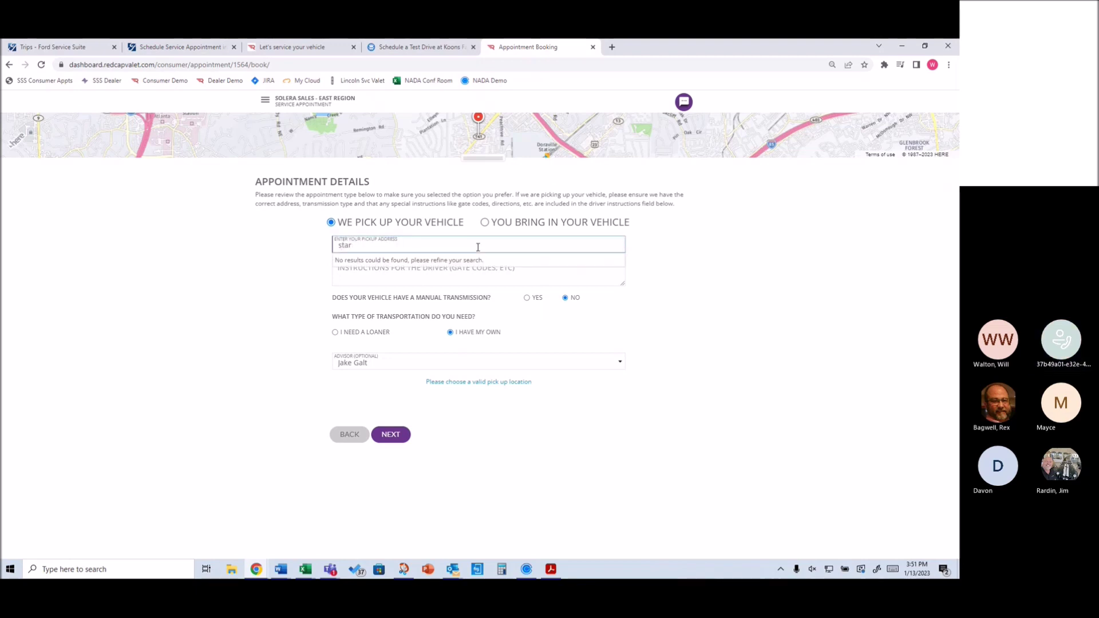
type("bucks")
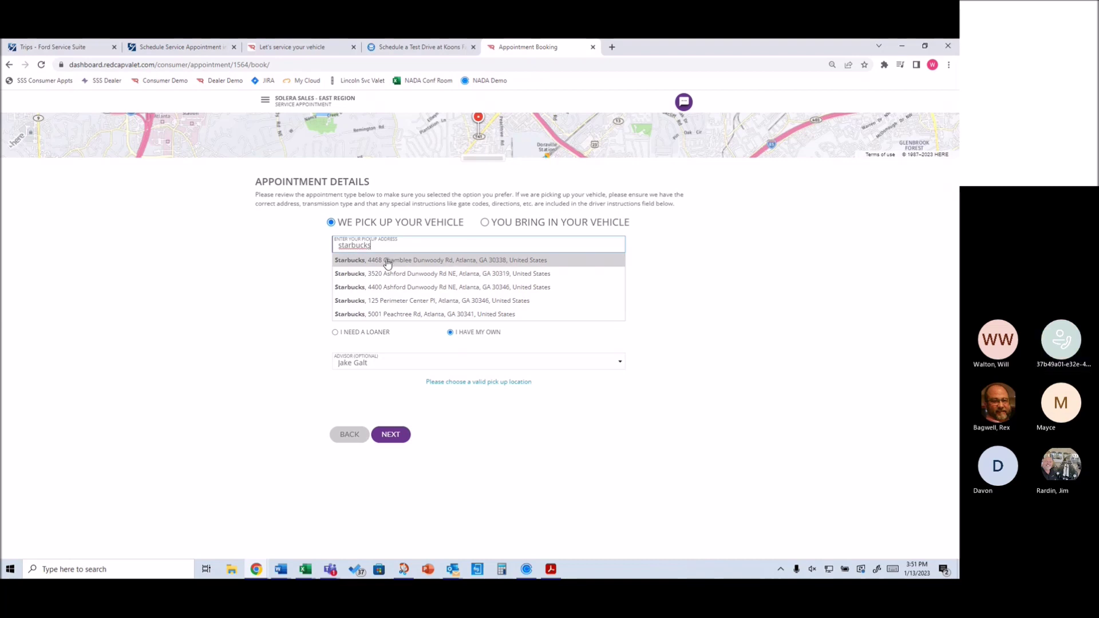
left_click(385, 260)
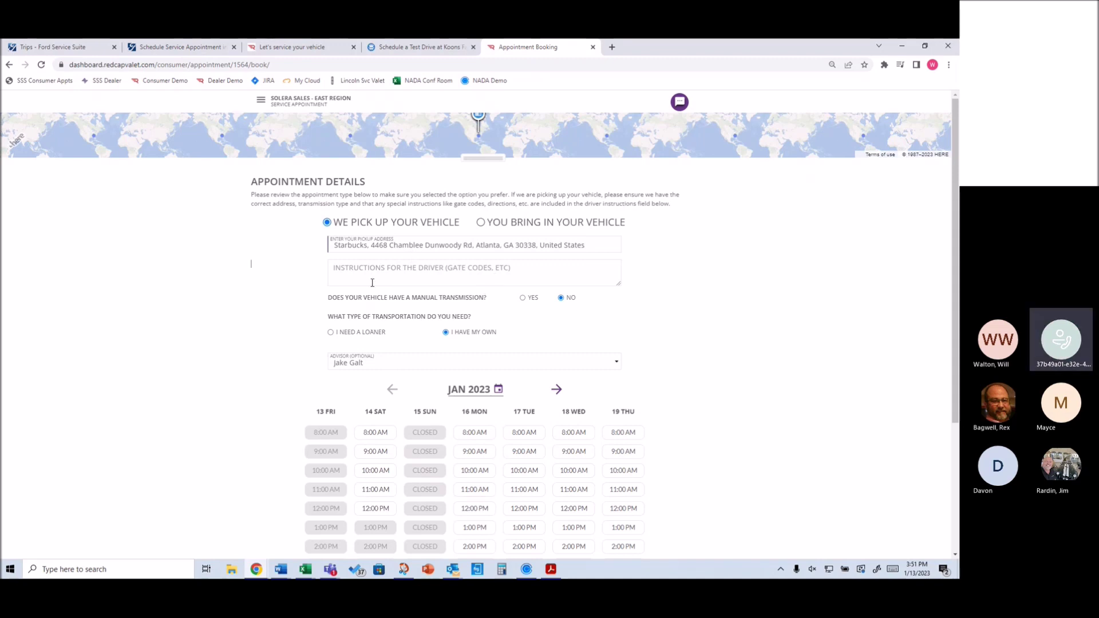
left_click(503, 275)
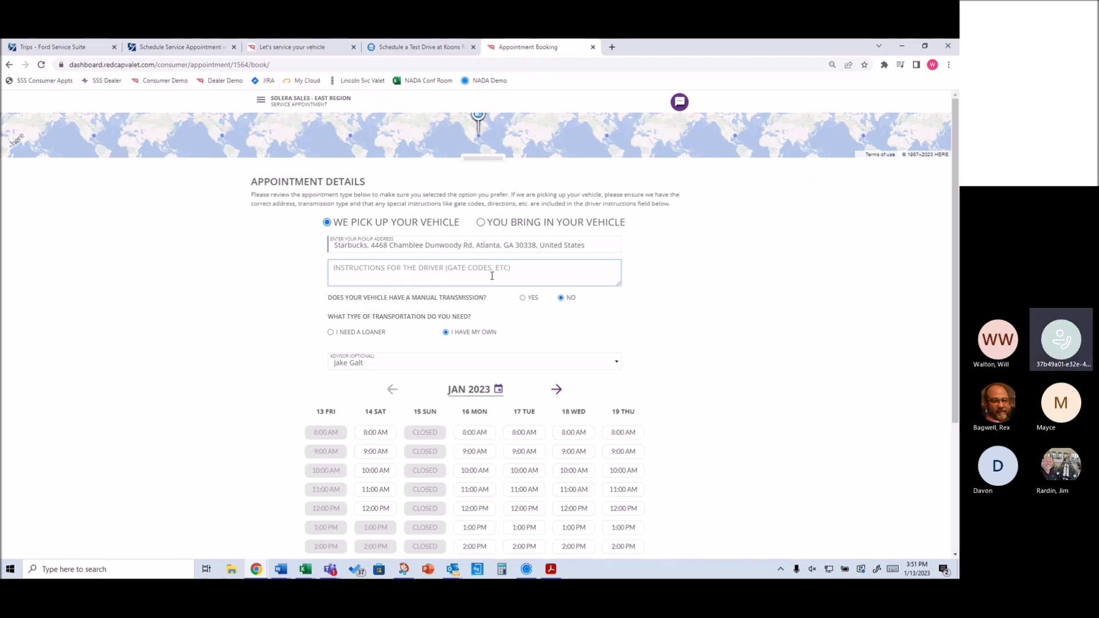
type("g")
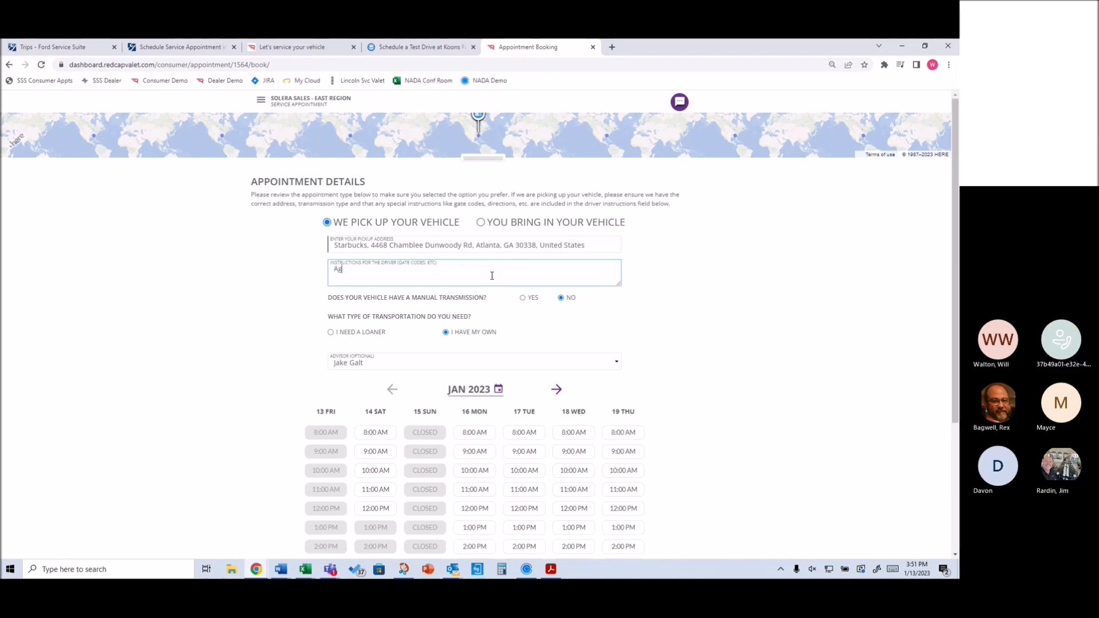
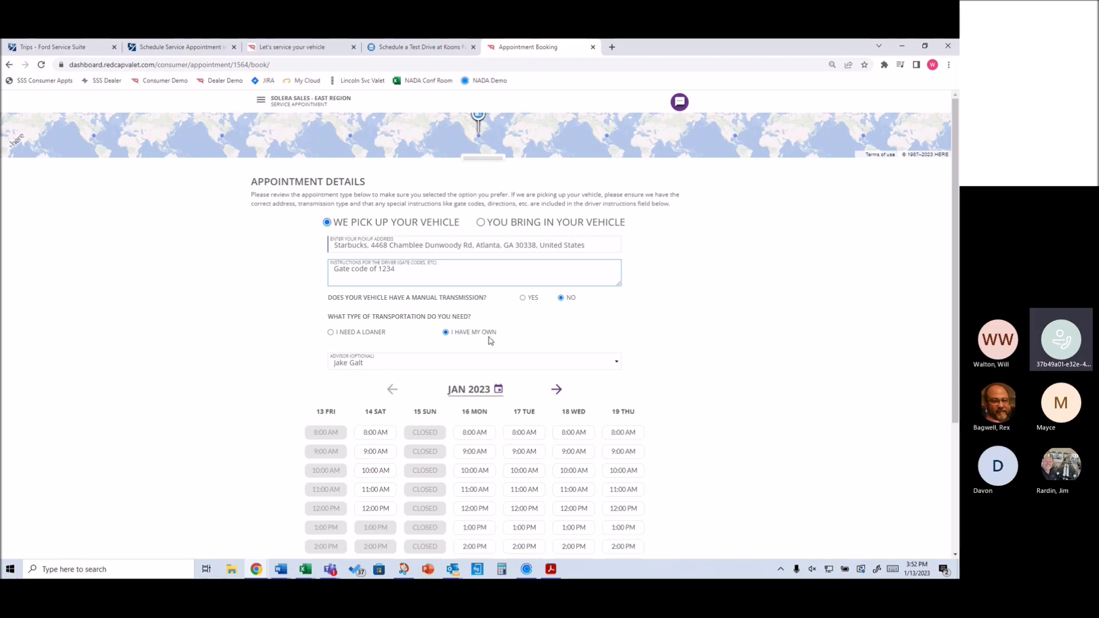
Pick 9:15 AM within Thursday January 19's 9:00 AM slot and proceed to the summary
scroll(489, 343, "down", 3)
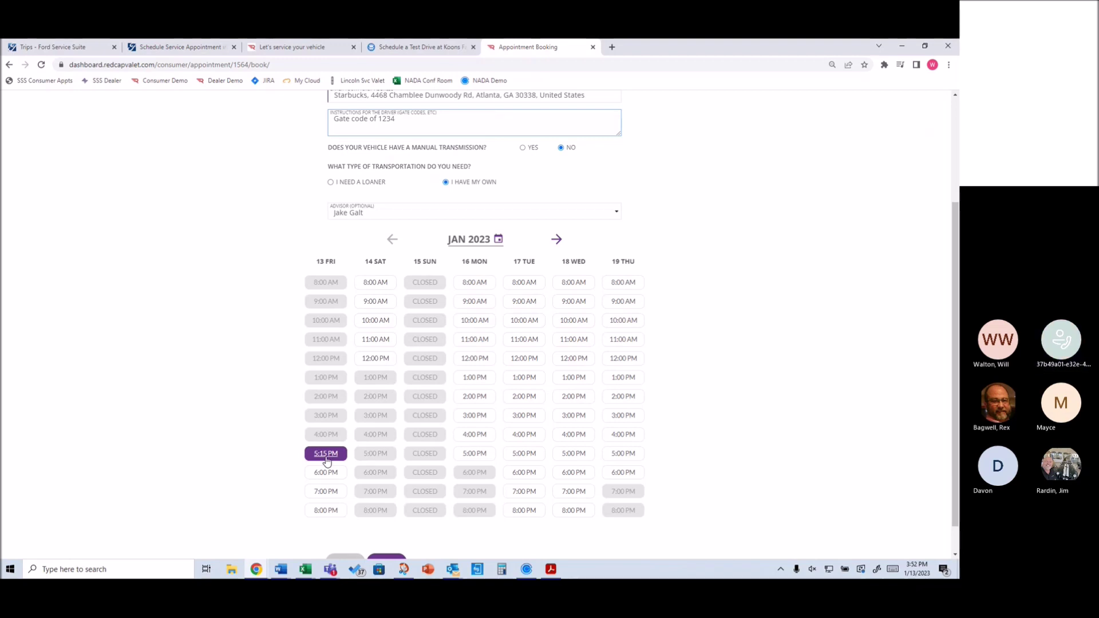
left_click(622, 303)
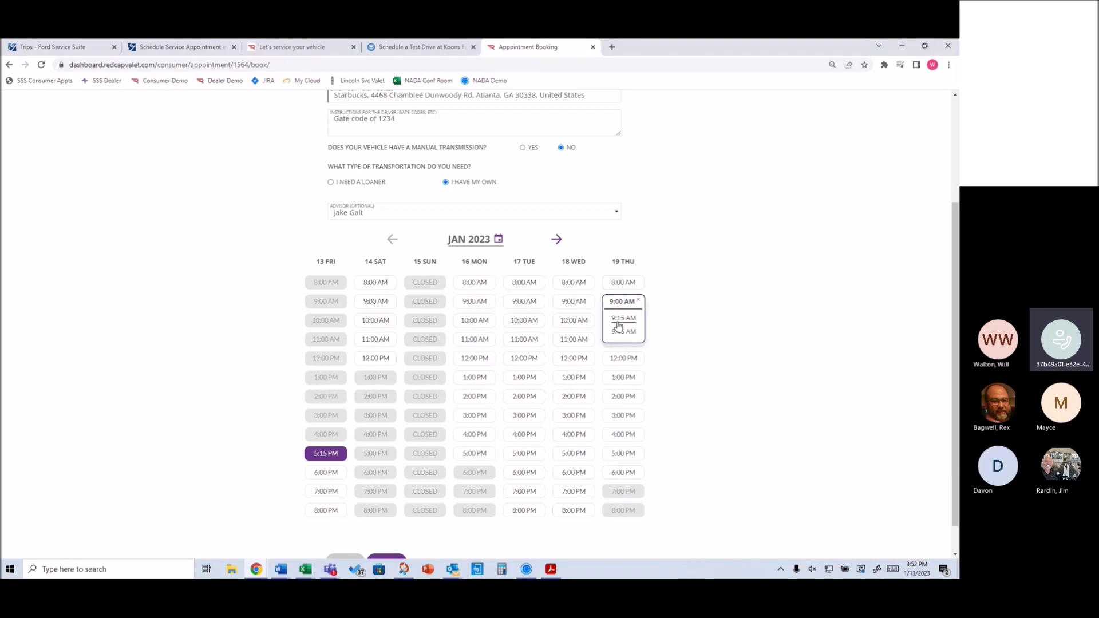
left_click(618, 322)
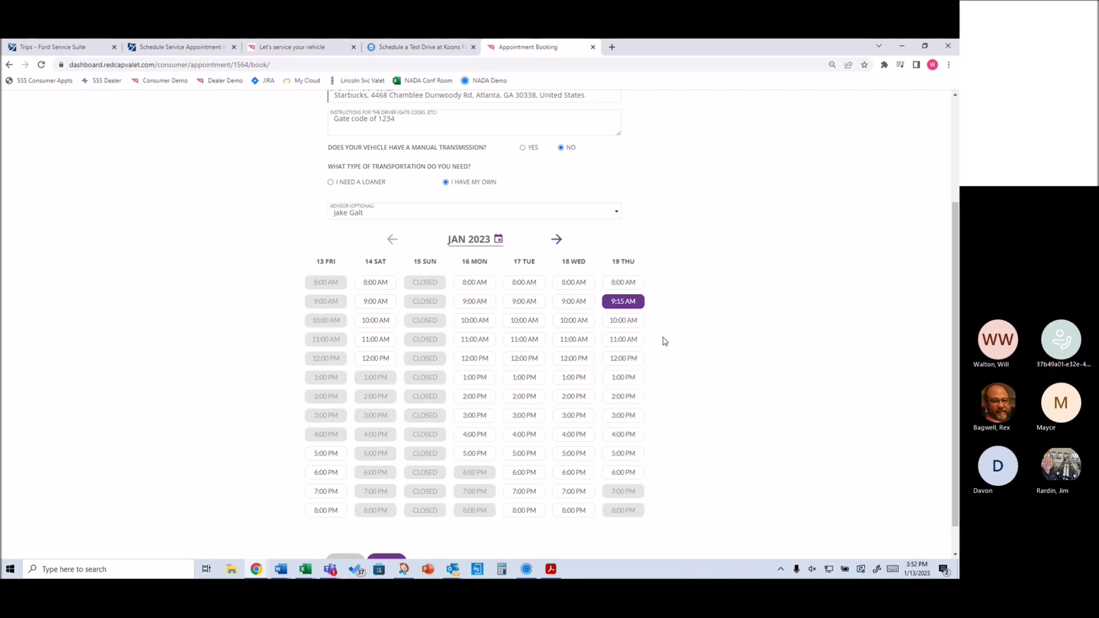
scroll(525, 363, "down", 1)
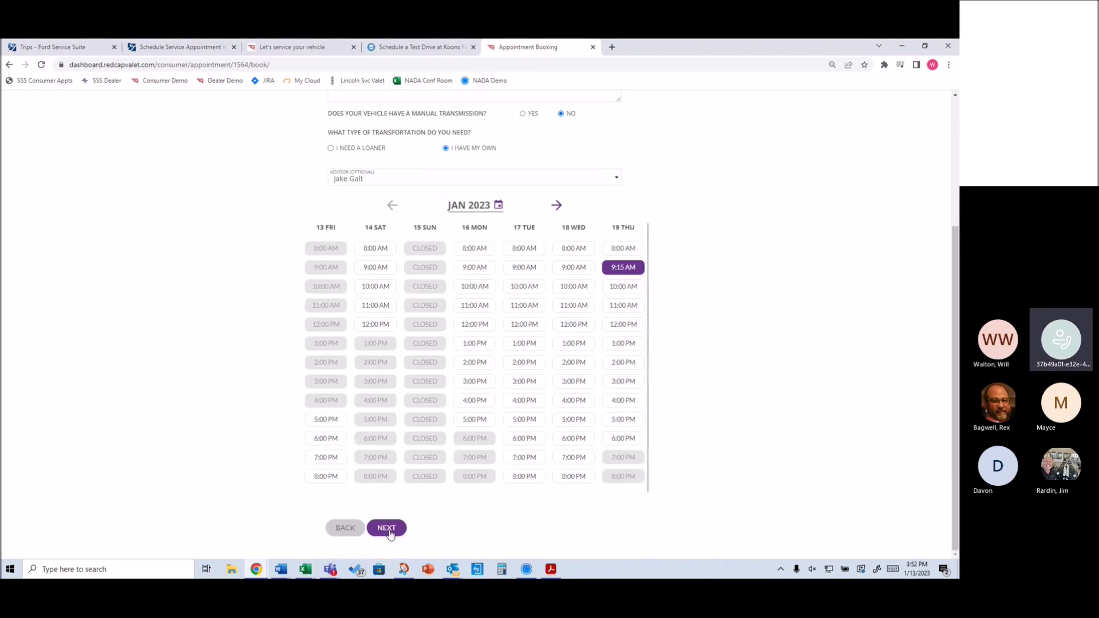
left_click(389, 532)
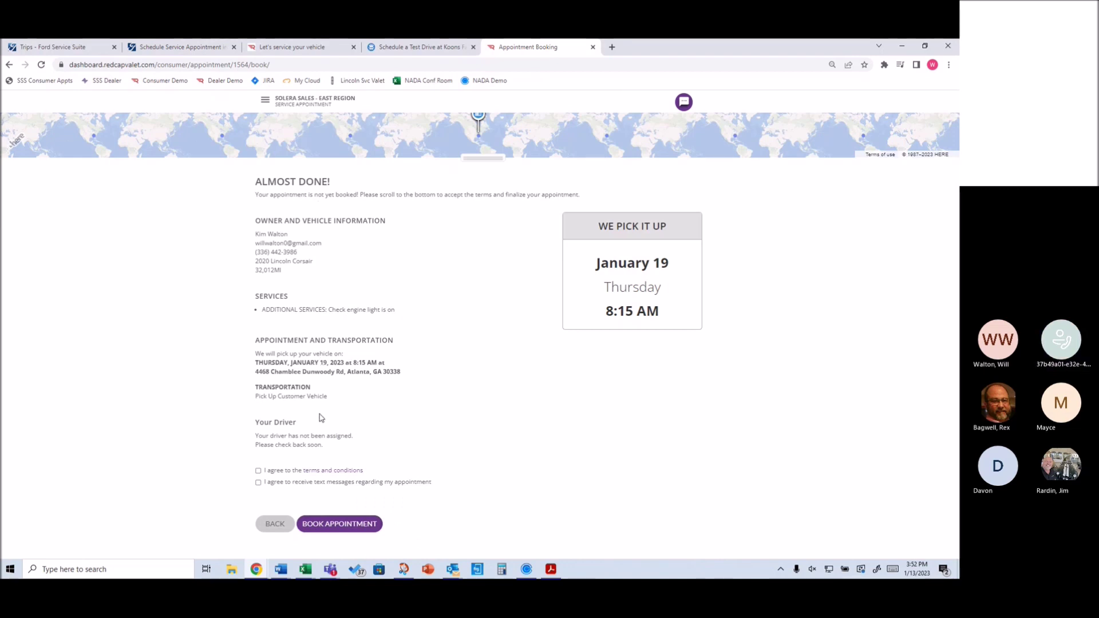
Agree to the terms and conditions and book the January 19, 9:15 AM pickup
left_click(258, 472)
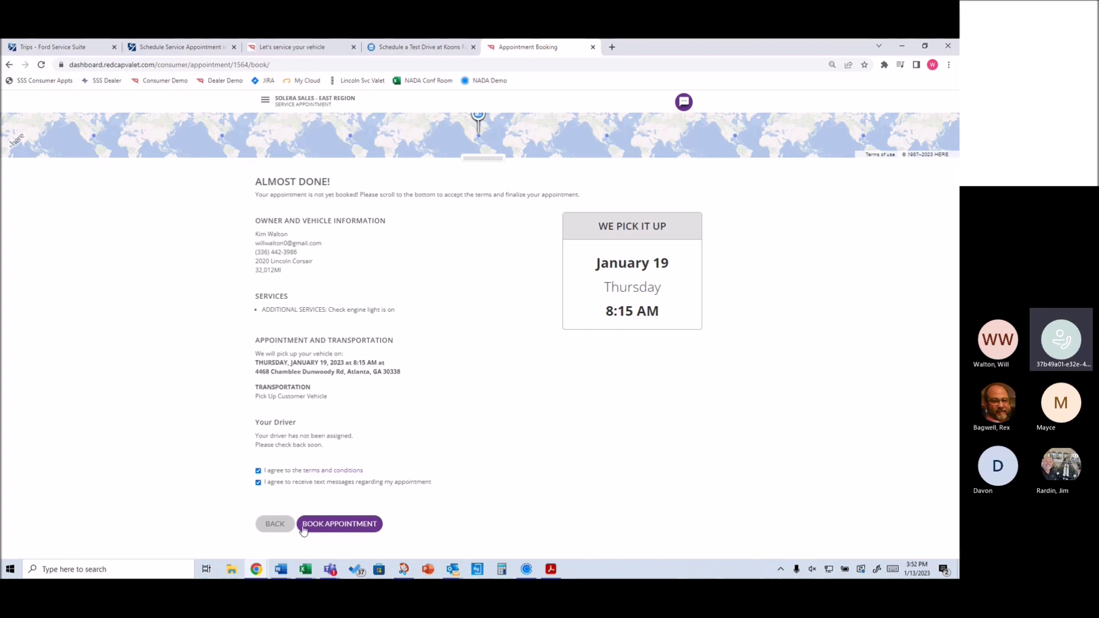
left_click(340, 525)
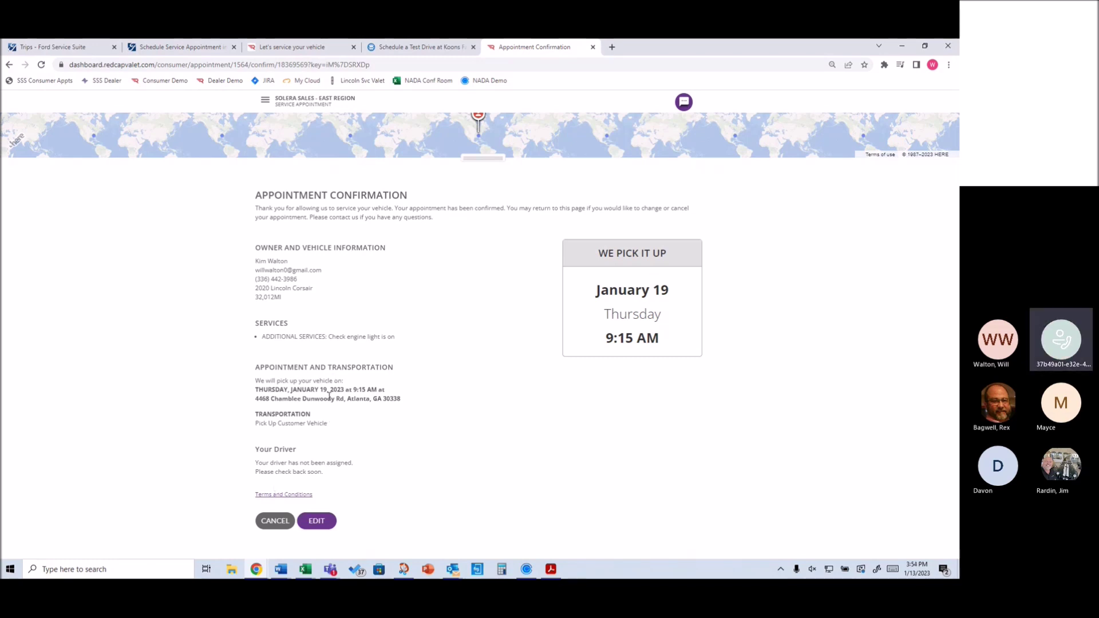
Switch to the 'Trips - Ford Service Suite' browser tab
left_click(61, 48)
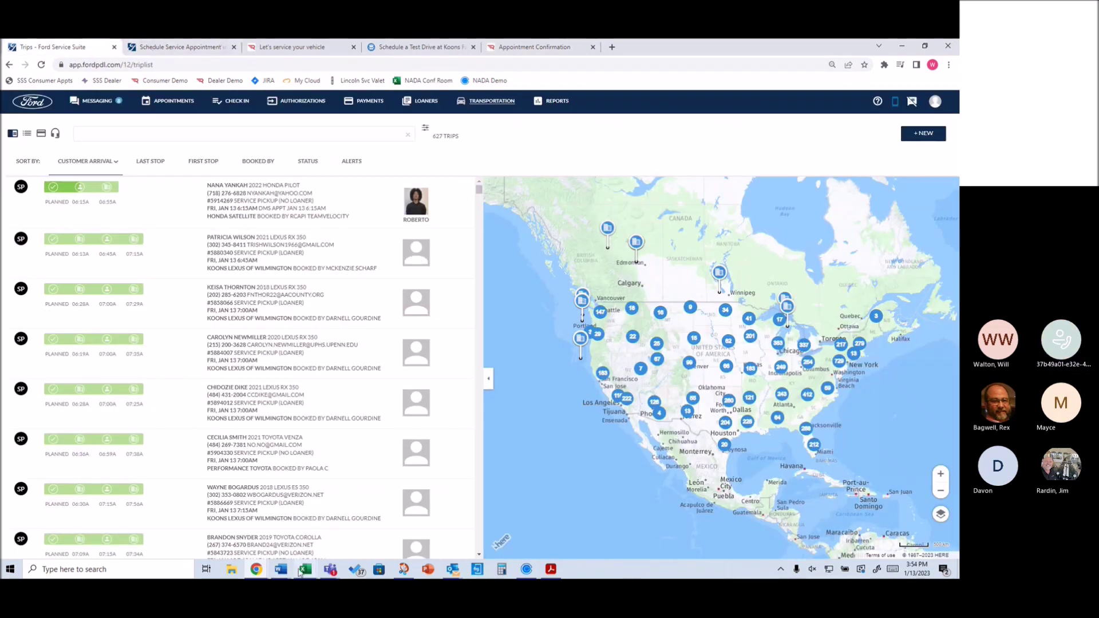
Open the Appointments list for Koons Ford Falls Church, showing Tuesday 01/10
mouse_move(300, 572)
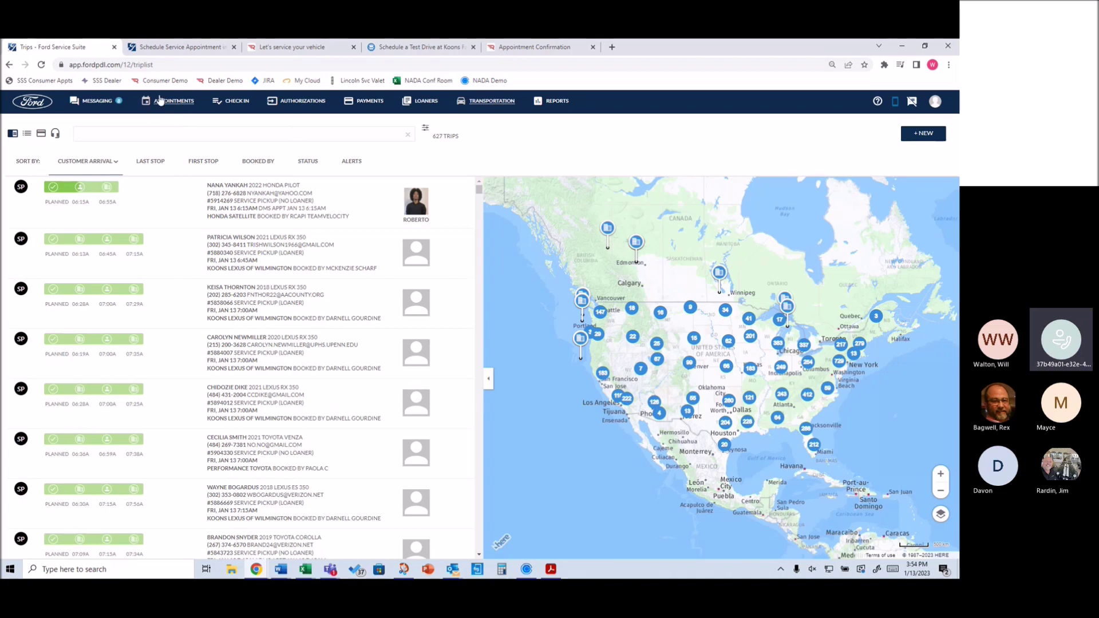
mouse_move(225, 202)
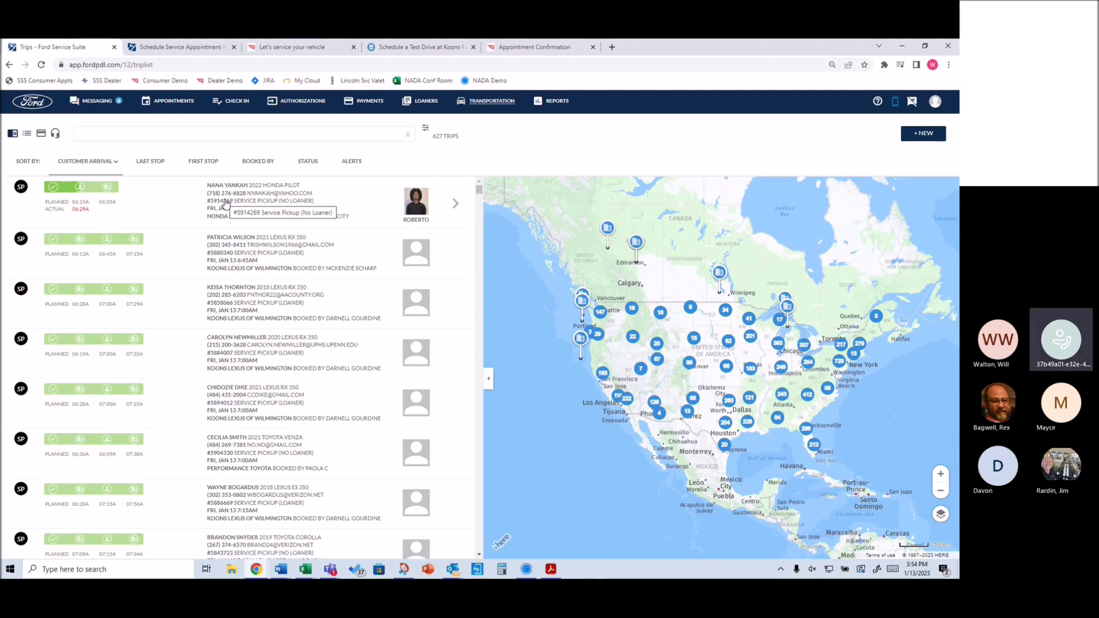
left_click(172, 106)
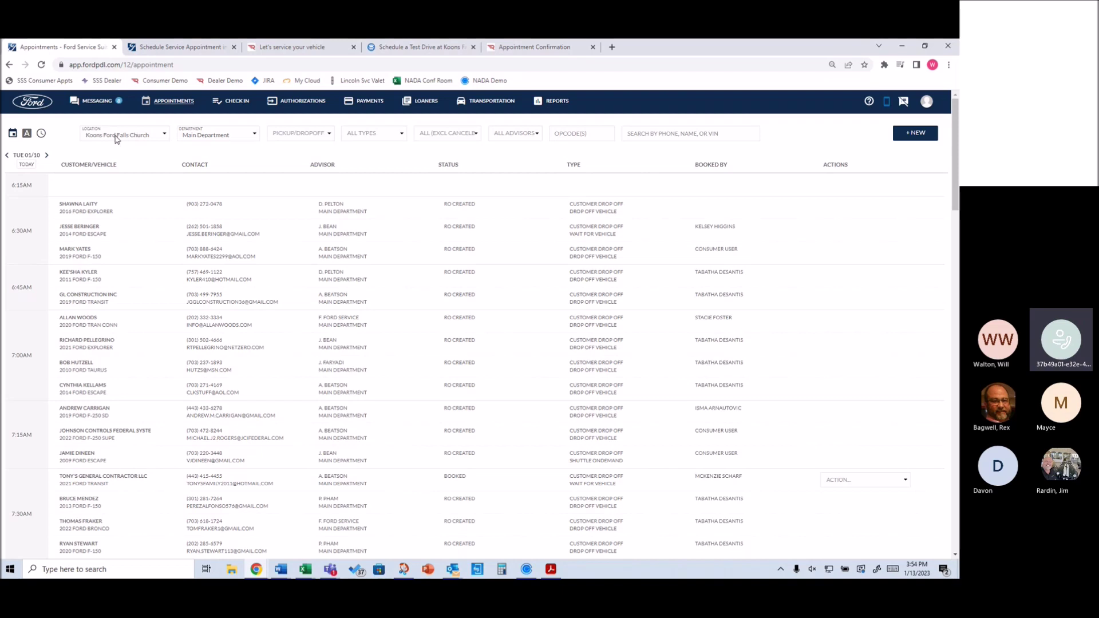
Jump the list to today, Friday 01/13, and close the LUV Ford and test-drive tabs
scroll(211, 290, "down", 1)
left_click(26, 165)
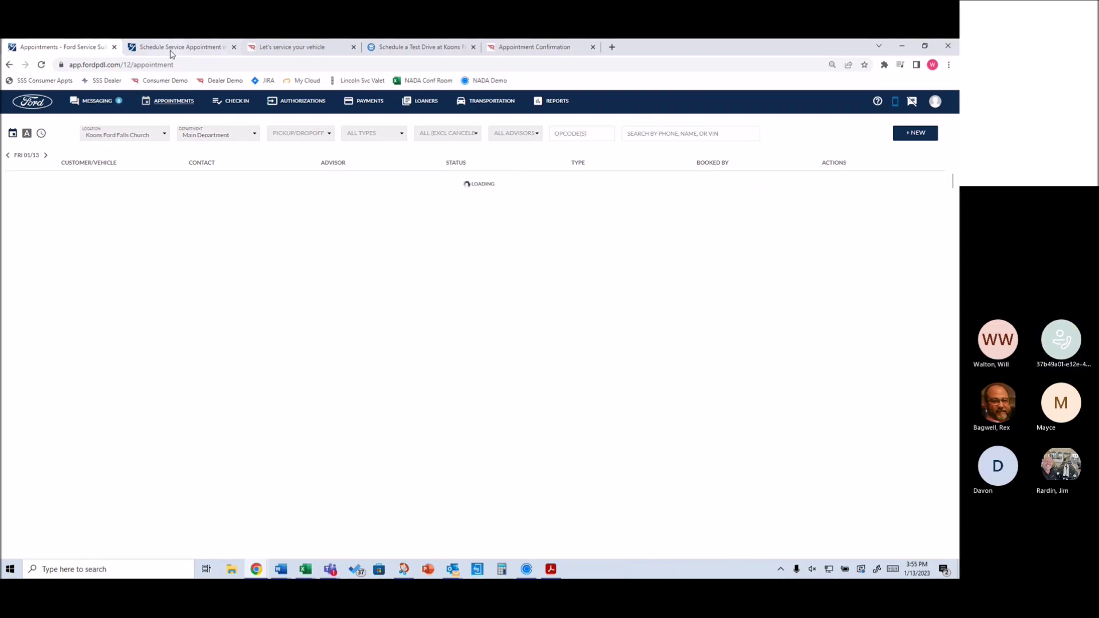
mouse_move(172, 50)
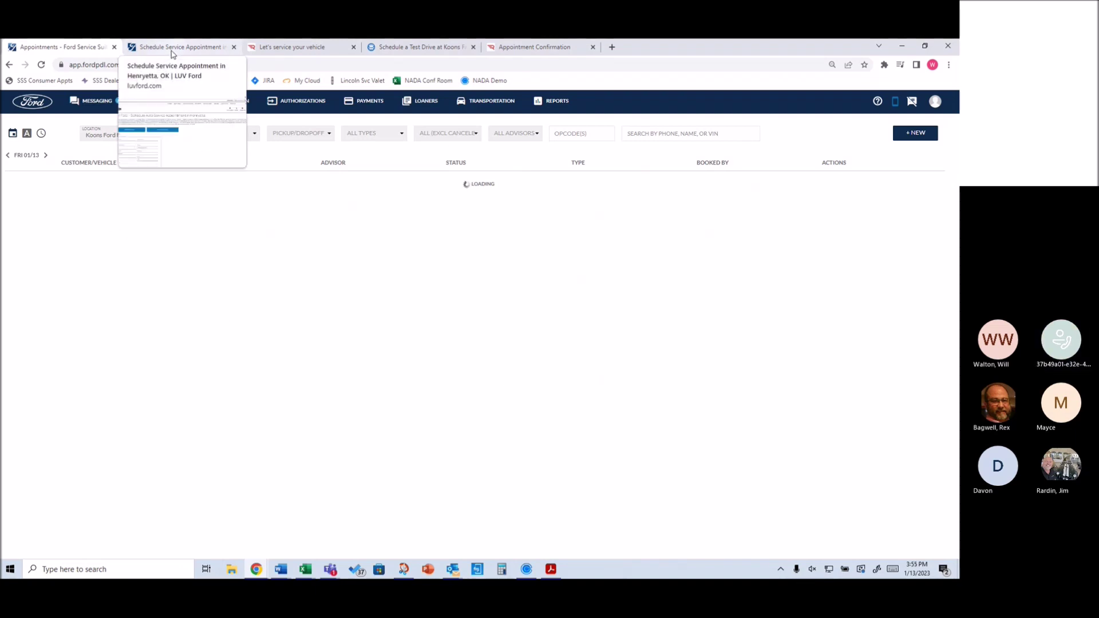
left_click(172, 48)
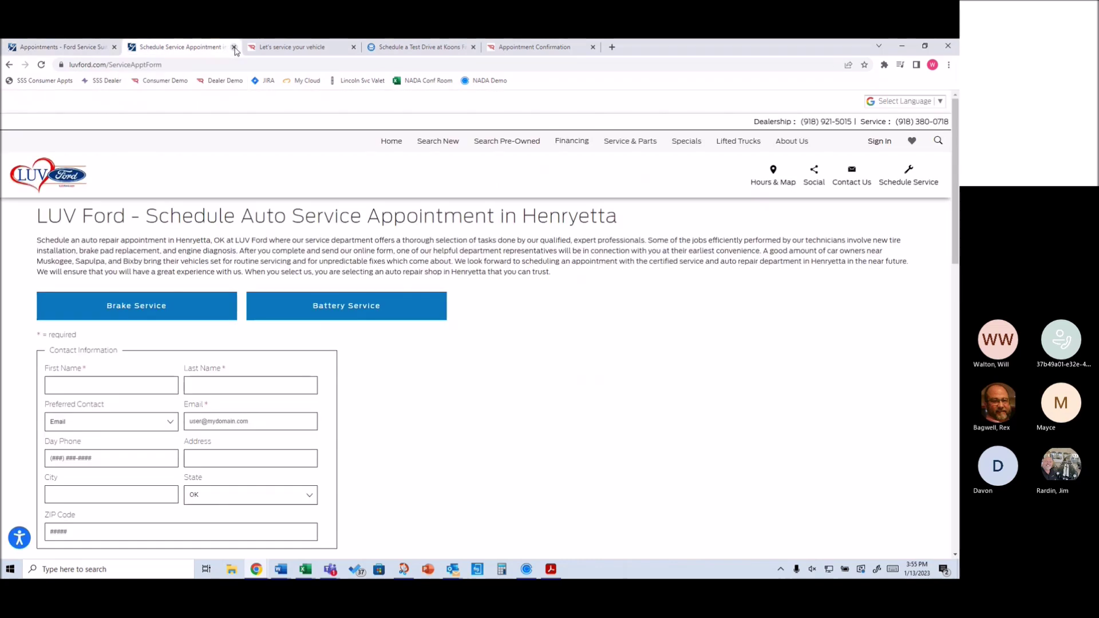
left_click(234, 47)
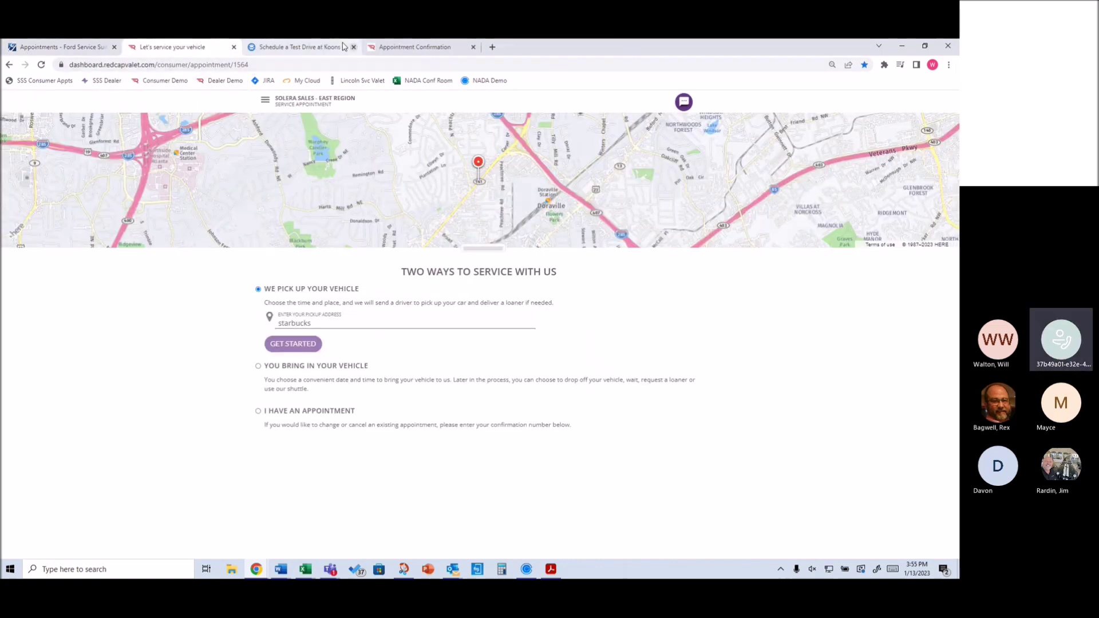
left_click(354, 48)
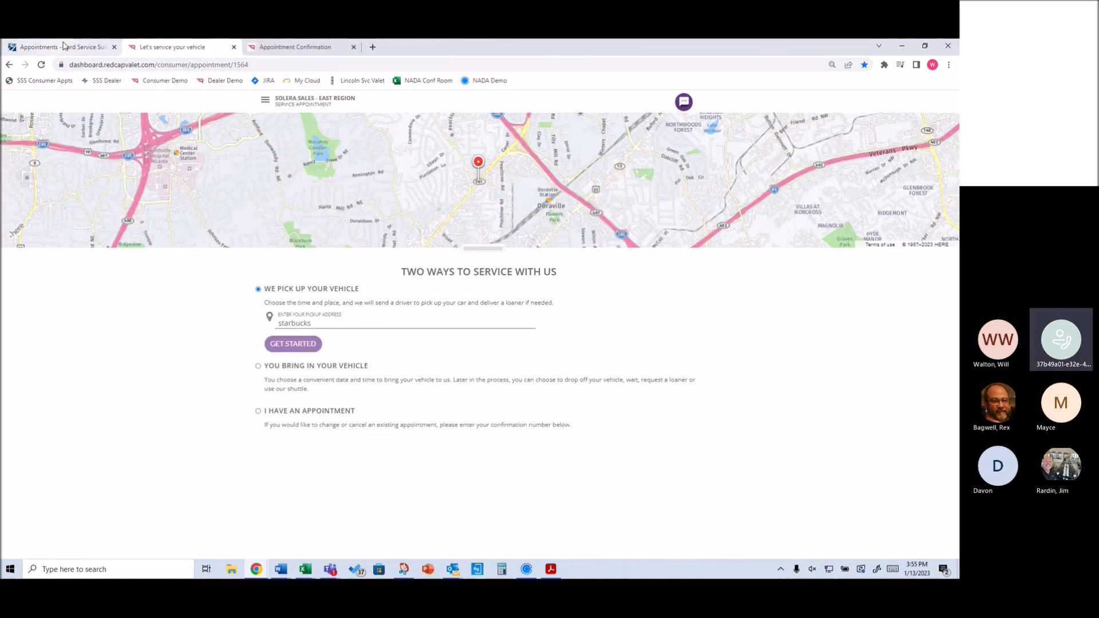
left_click(60, 47)
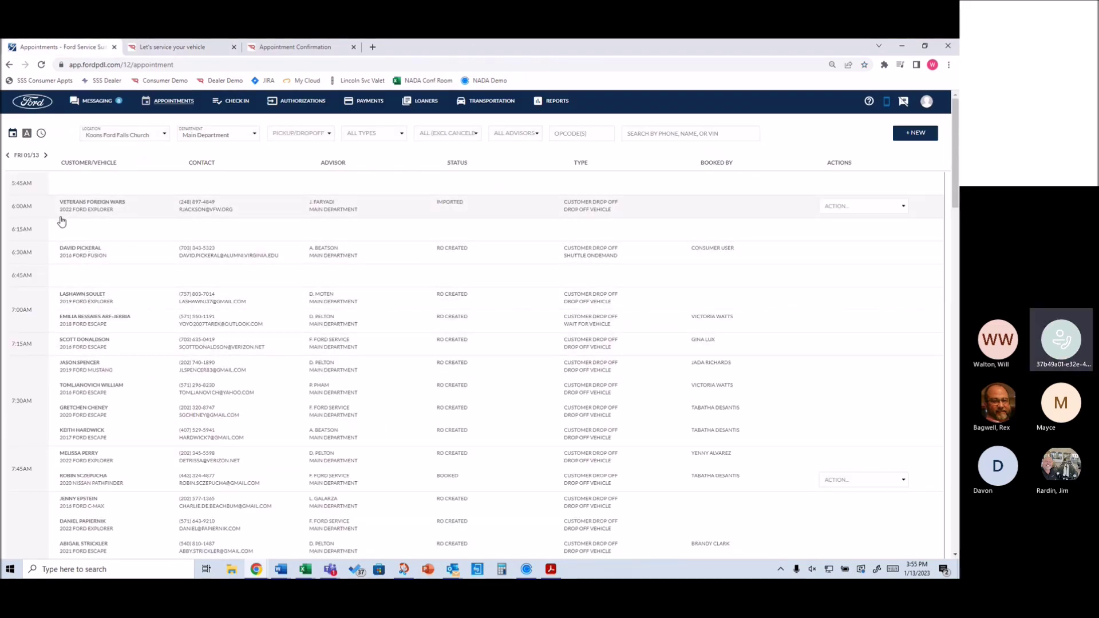
Filter the appointments list to a single advisor's appointments
scroll(19, 278, "down", 7)
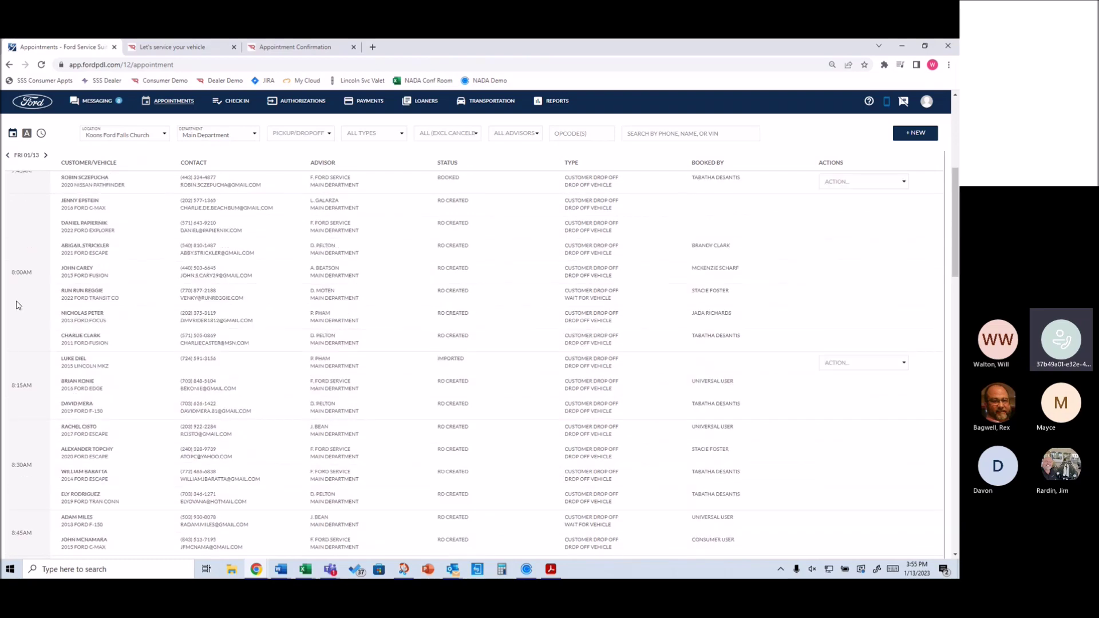
scroll(16, 303, "down", 3)
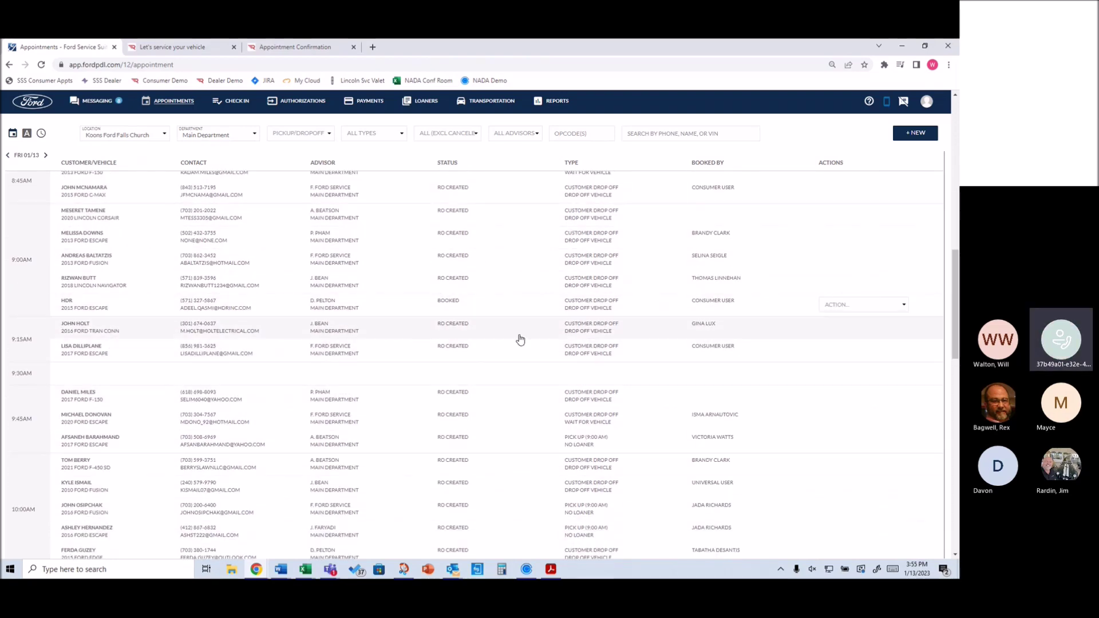
scroll(258, 340, "up", 3)
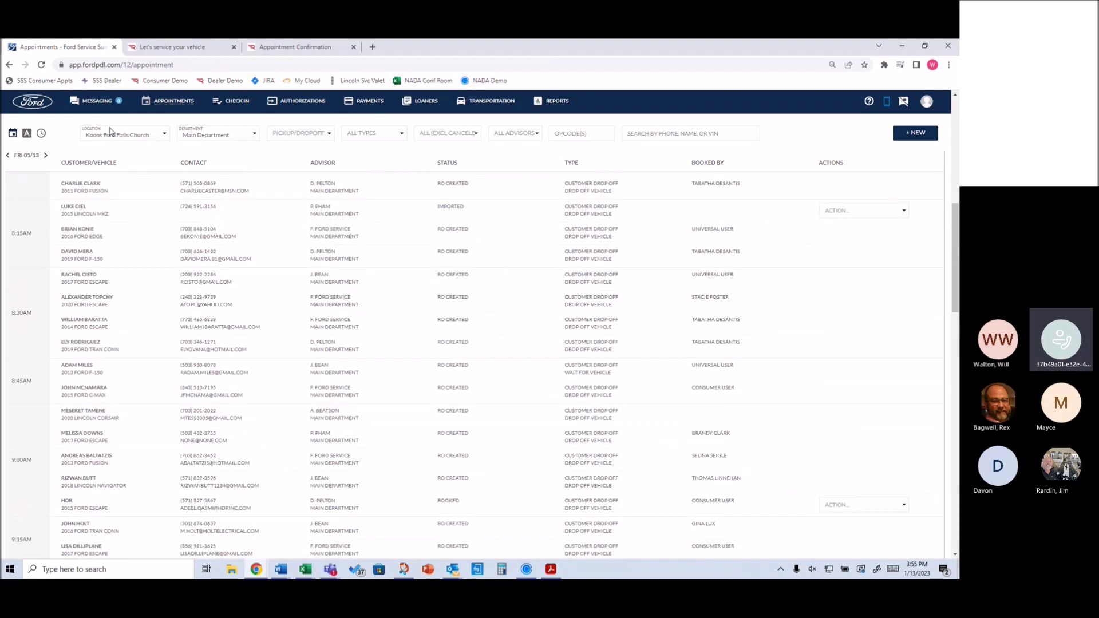
left_click(512, 133)
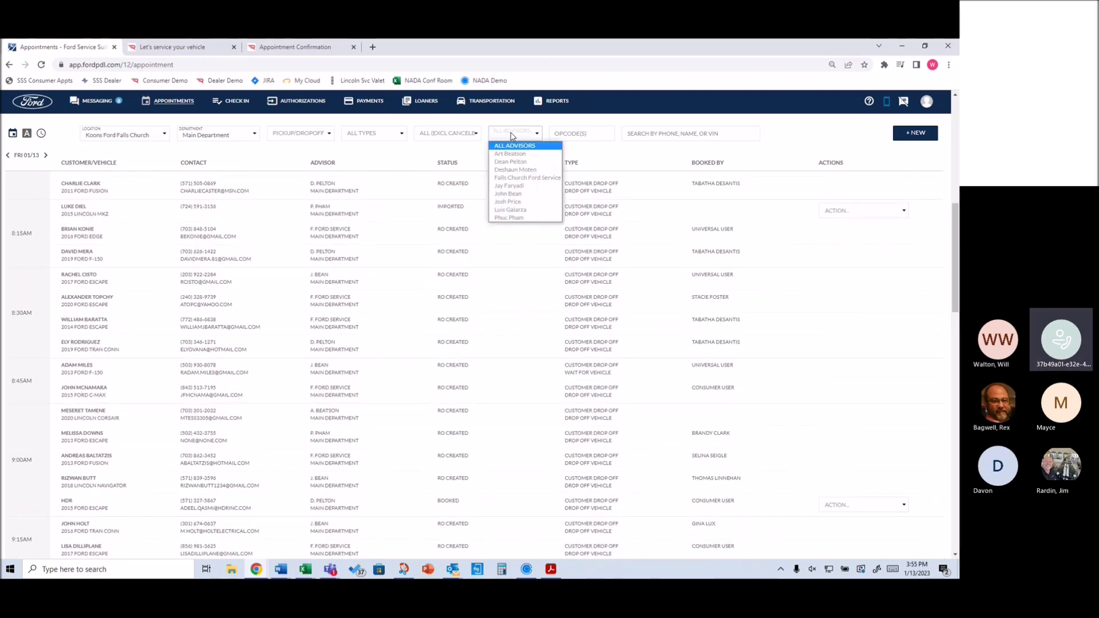
left_click(514, 195)
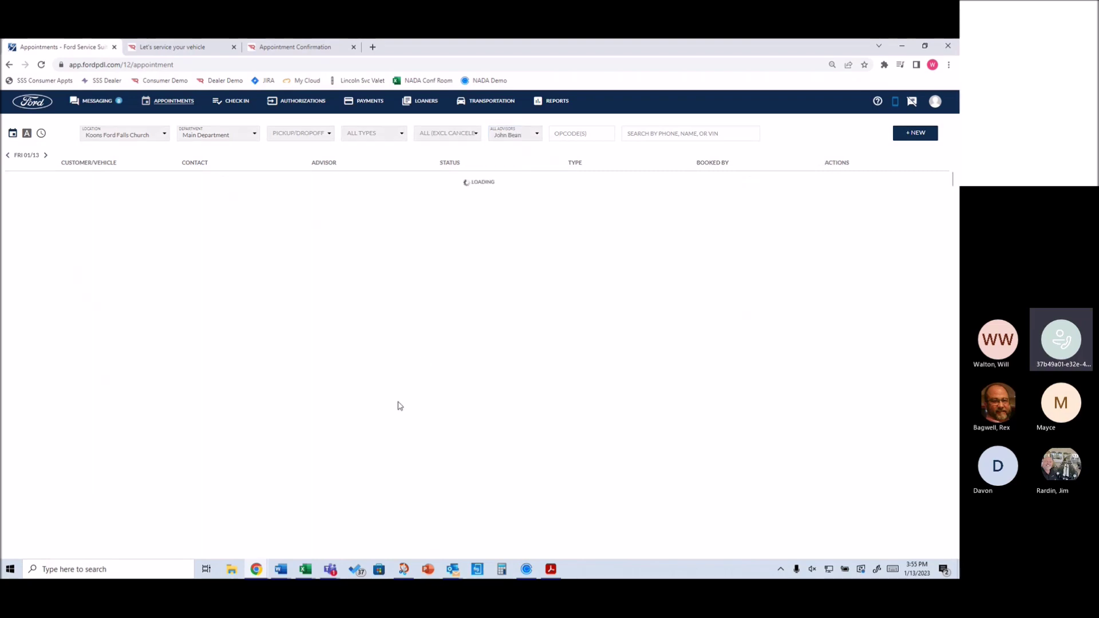
Set the appointments list location to Solera Sales - East Region
scroll(315, 285, "down", 10)
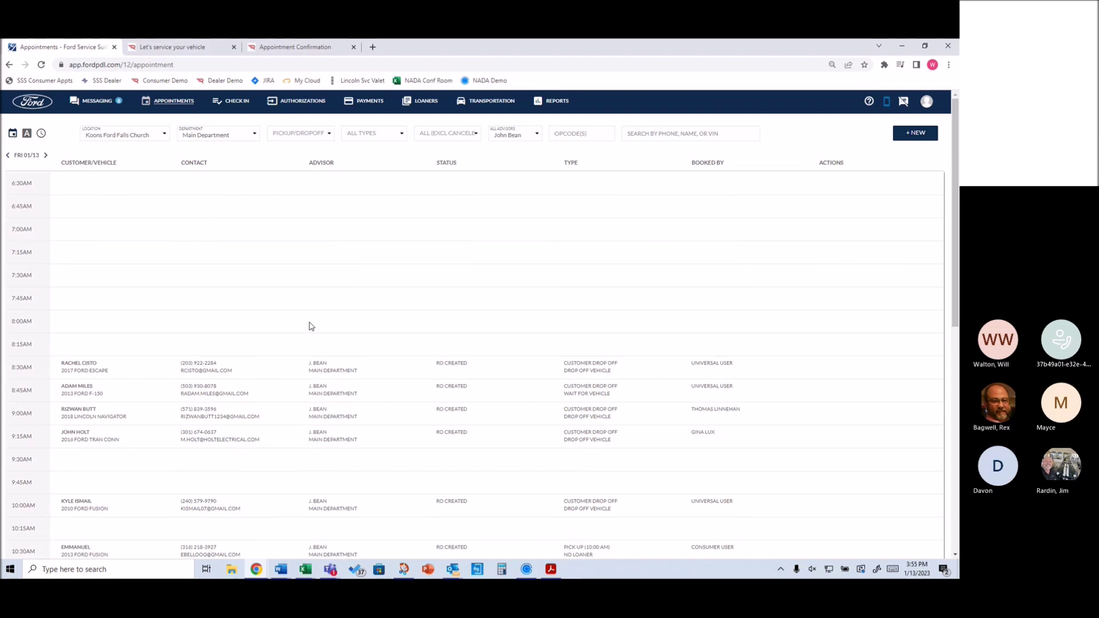
left_click(162, 134)
scroll(120, 224, "down", 10)
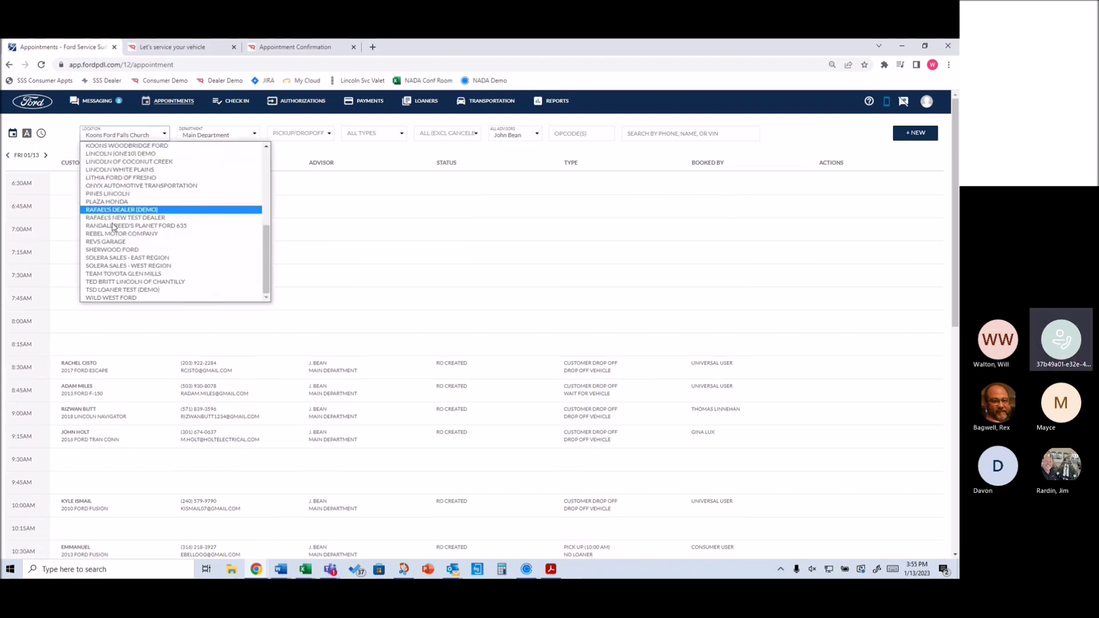
left_click(129, 259)
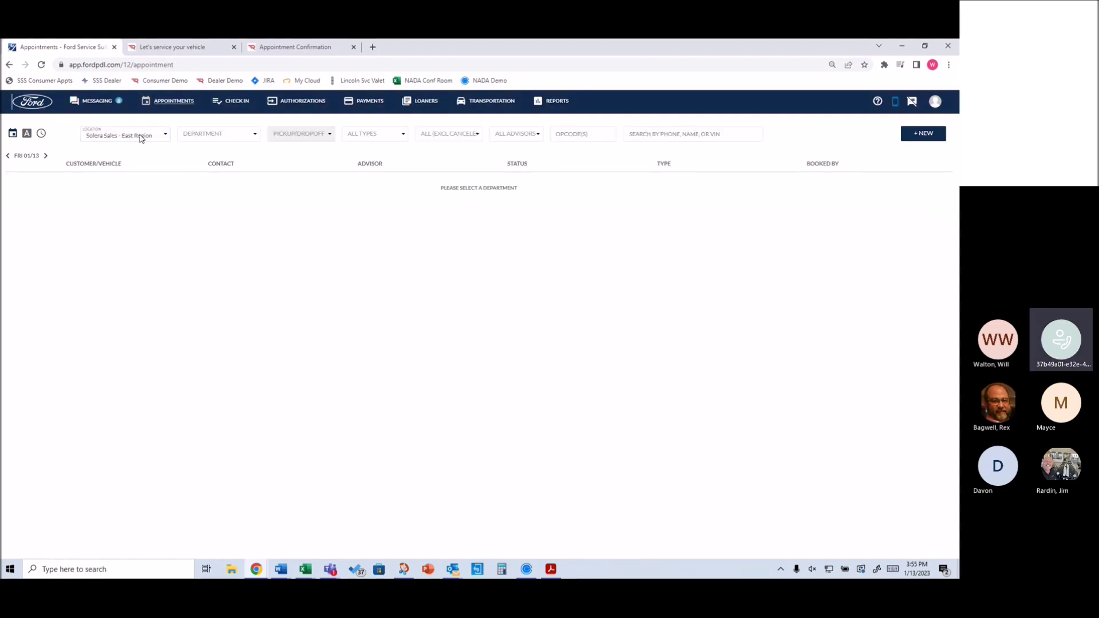
Show Main Department appointments for Thursday 01/19, including the Lincoln Corsair pickup
left_click(202, 139)
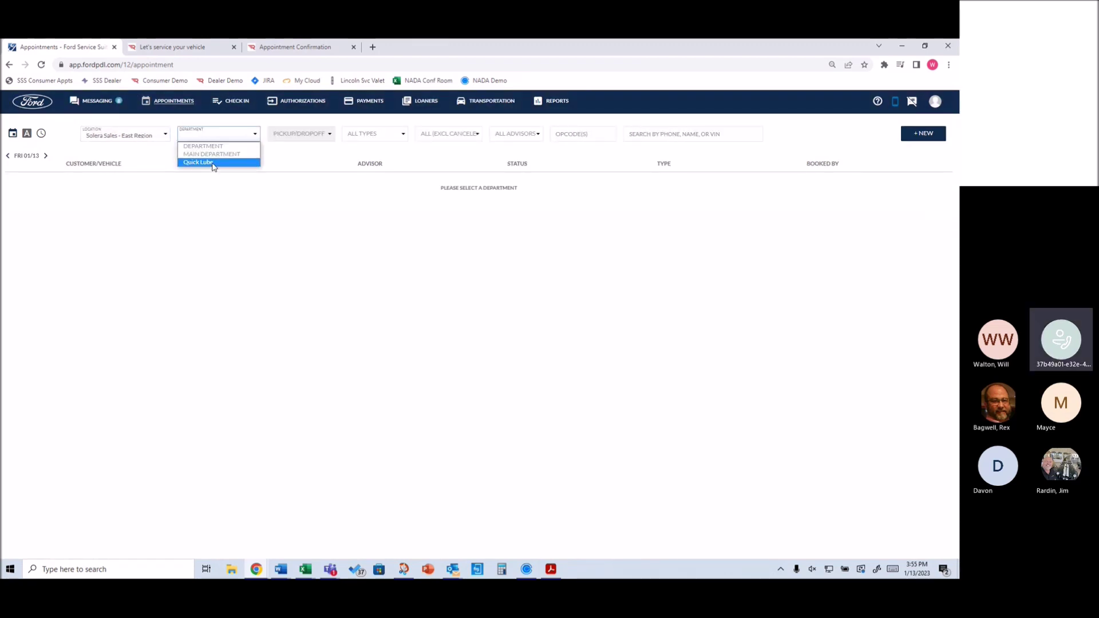
left_click(212, 154)
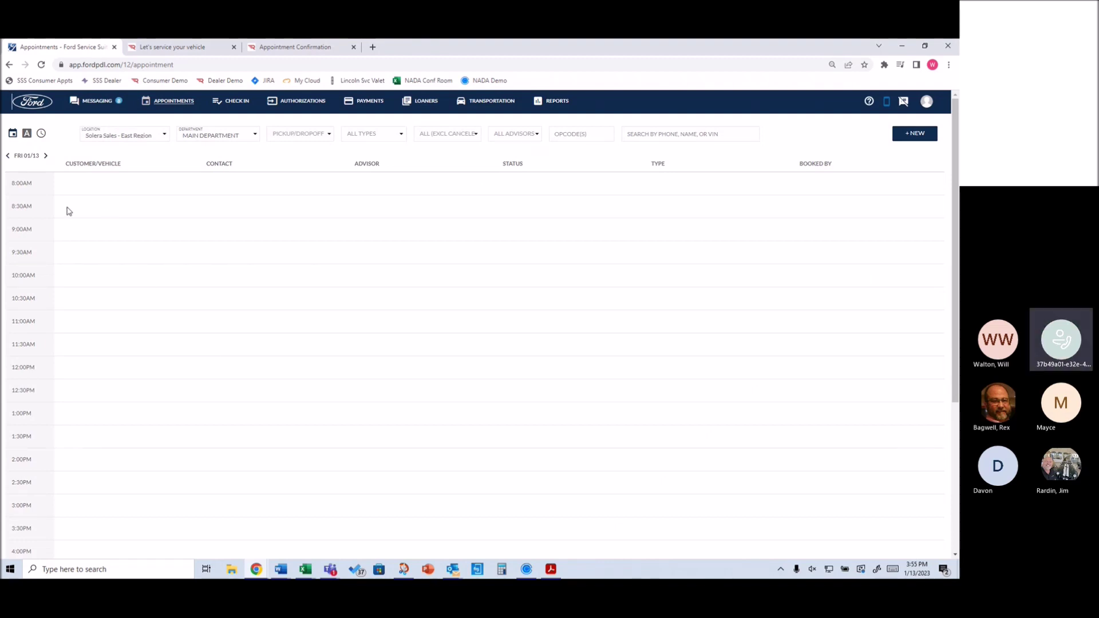
left_click(27, 162)
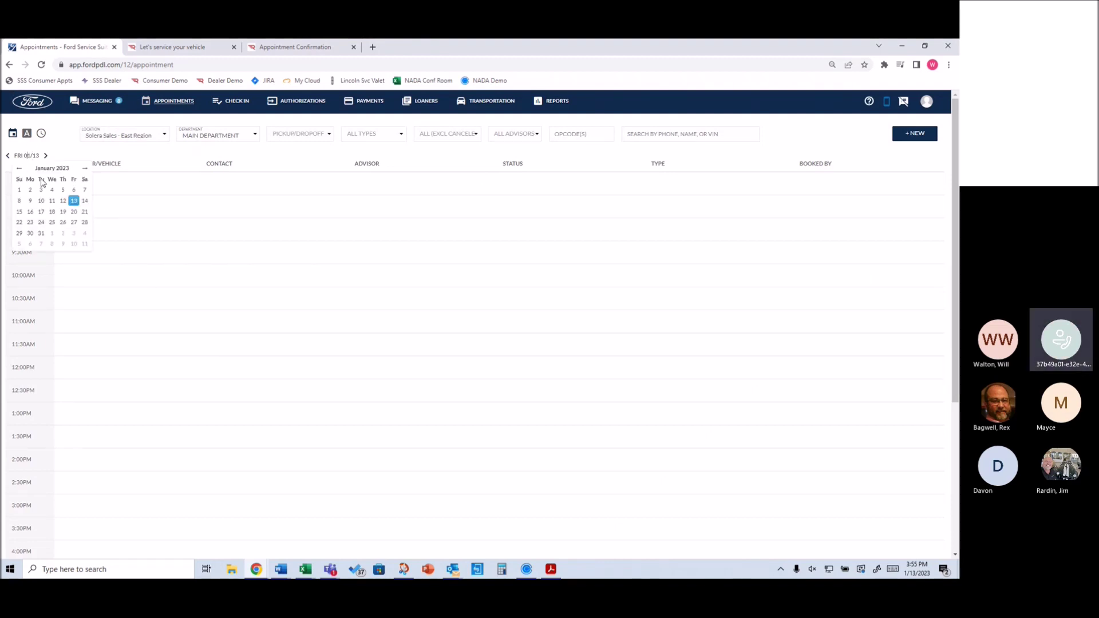
left_click(63, 212)
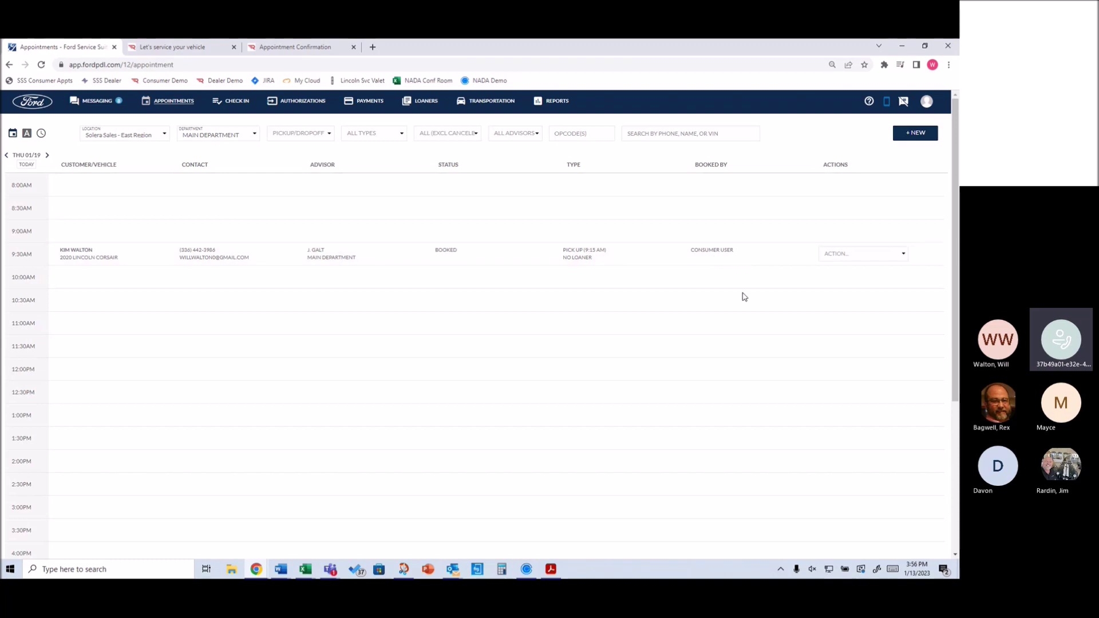
Open the Corsair appointment's ACTION dropdown and dismiss it without choosing an action
left_click(844, 254)
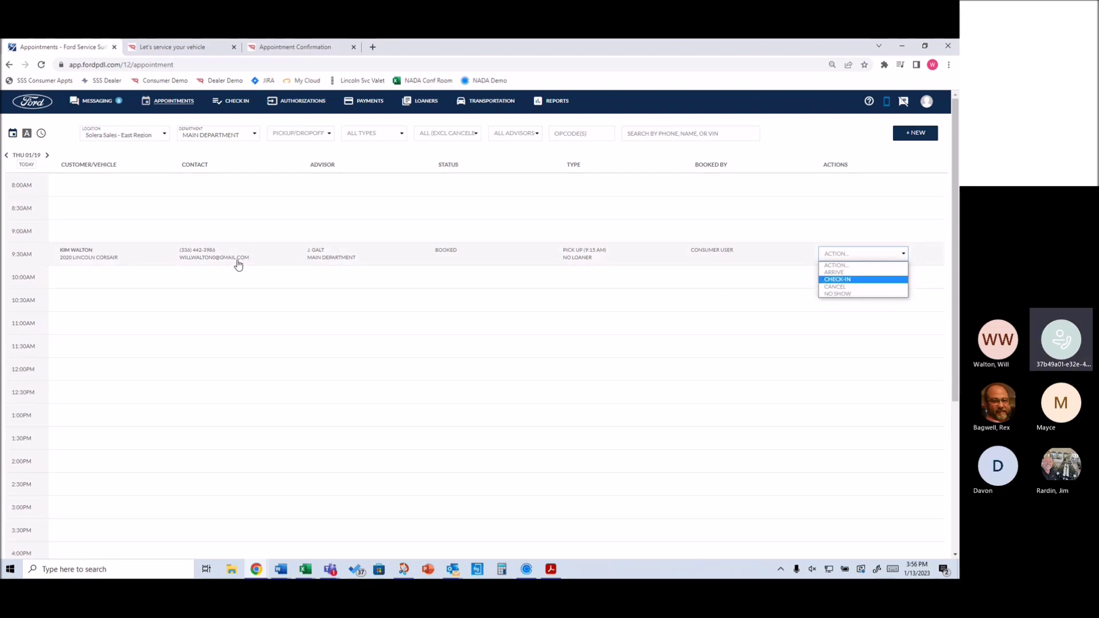
left_click(525, 256)
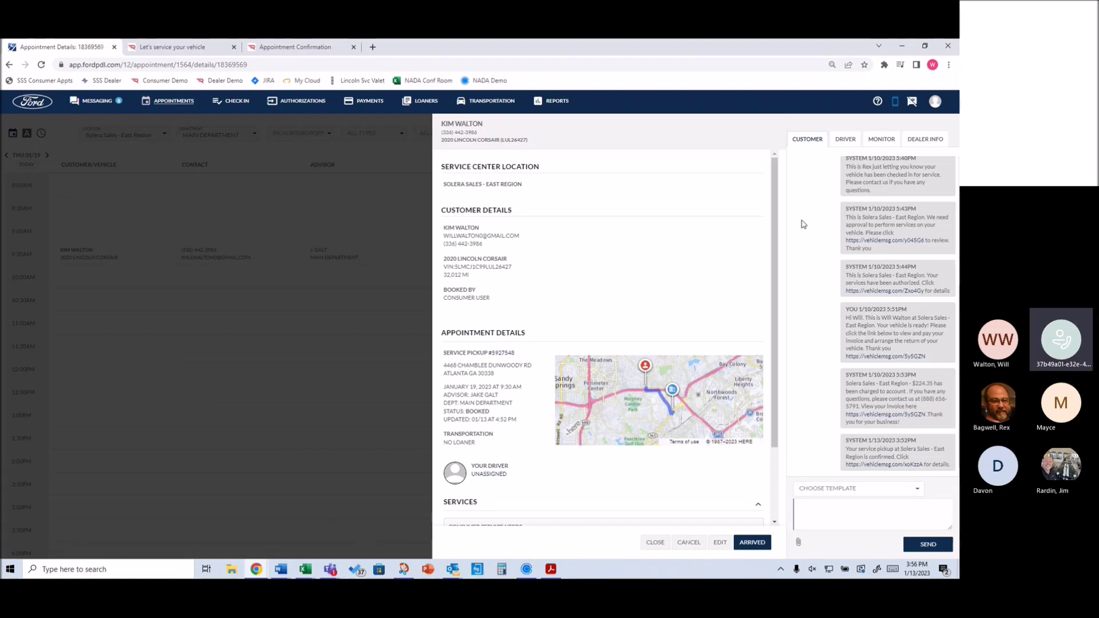
Close the Corsair appointment's details panel and start a new appointment with +NEW
scroll(813, 221, "up", 5)
scroll(812, 223, "down", 6)
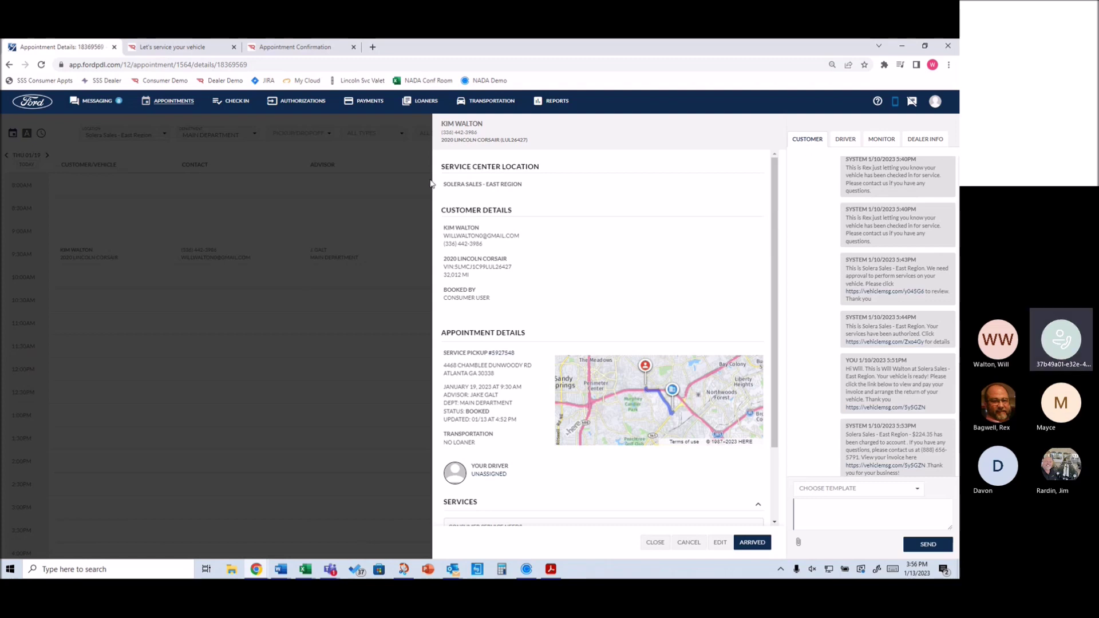
left_click(811, 518)
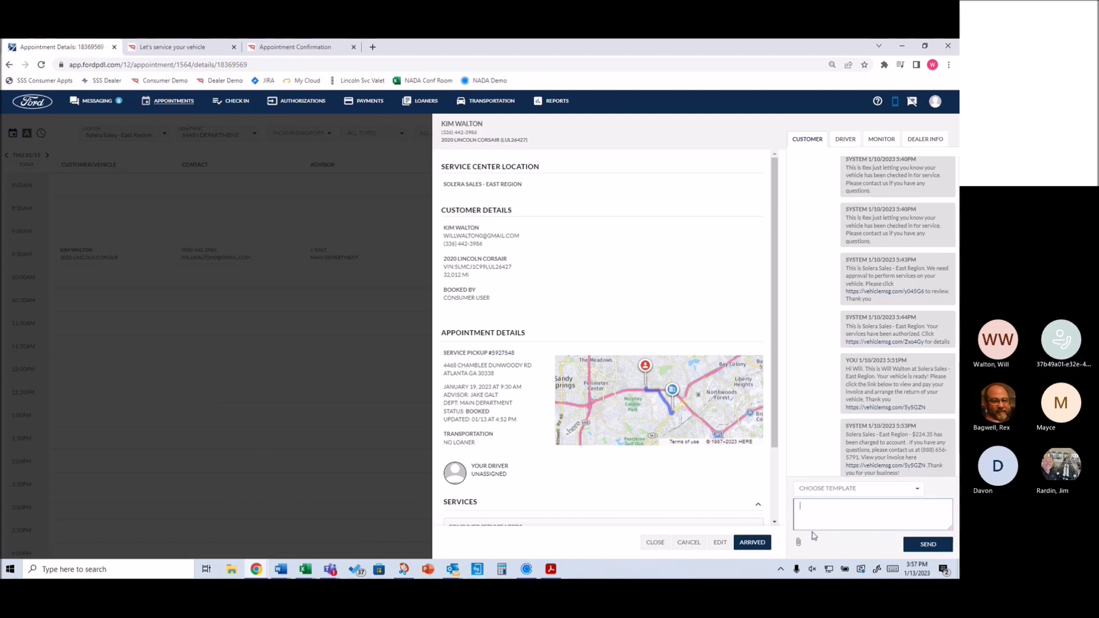
left_click(655, 544)
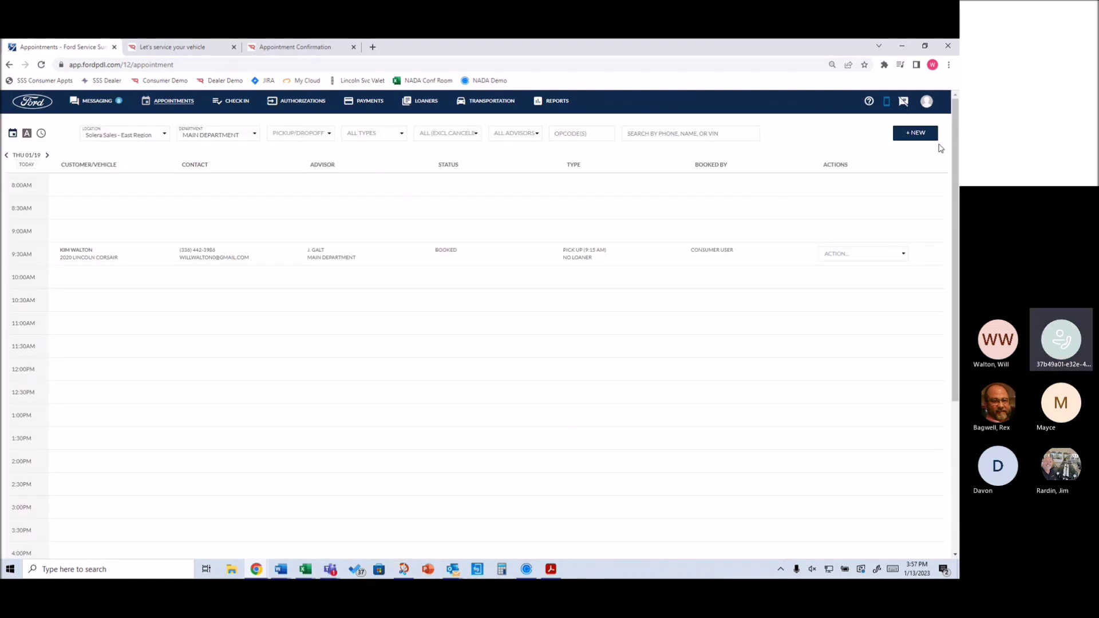
left_click(914, 135)
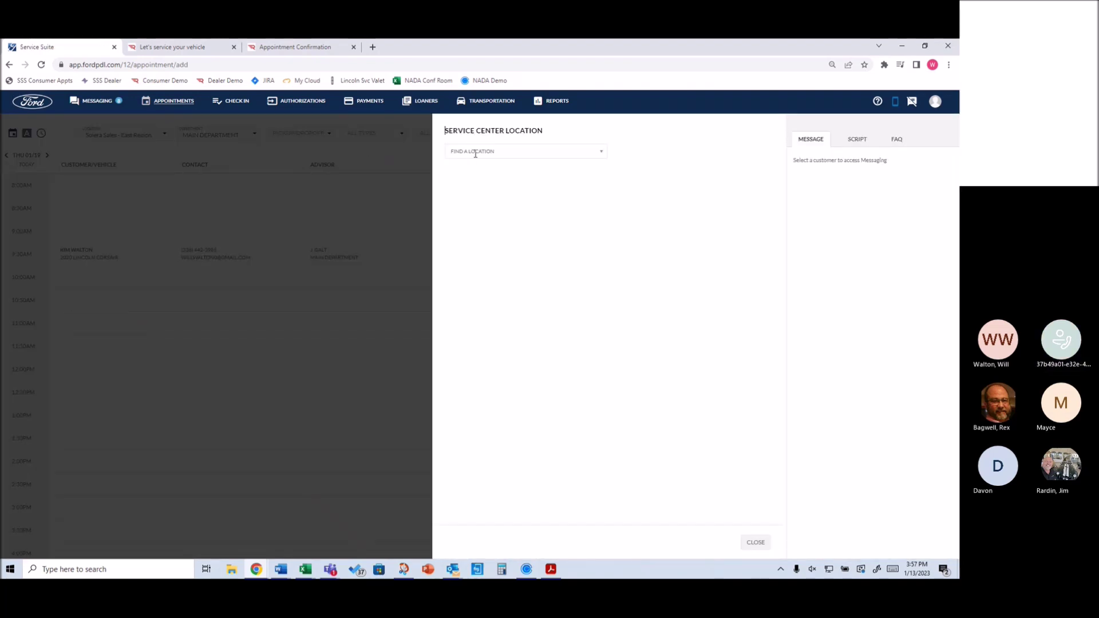
Set the service center location to Solera Sales - East Region
left_click(476, 151)
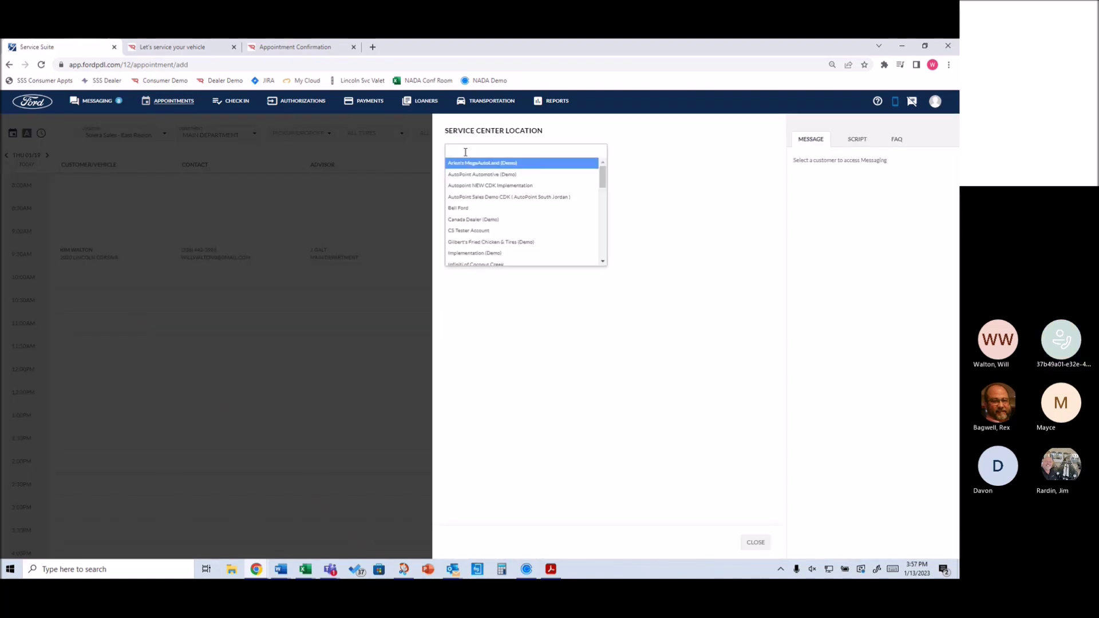
type("east")
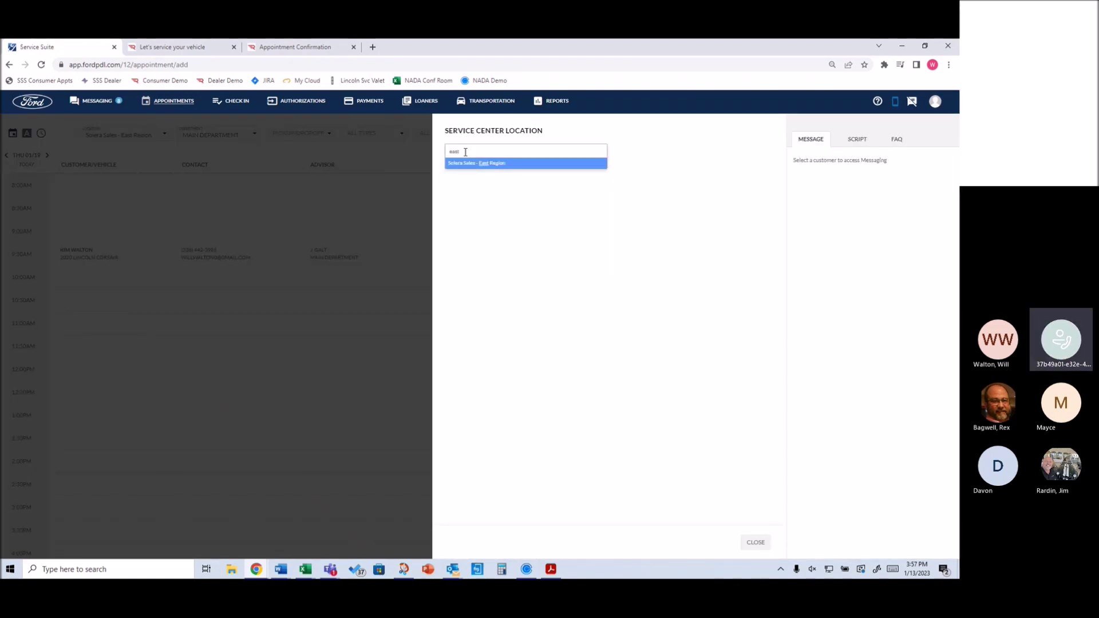
key("Return")
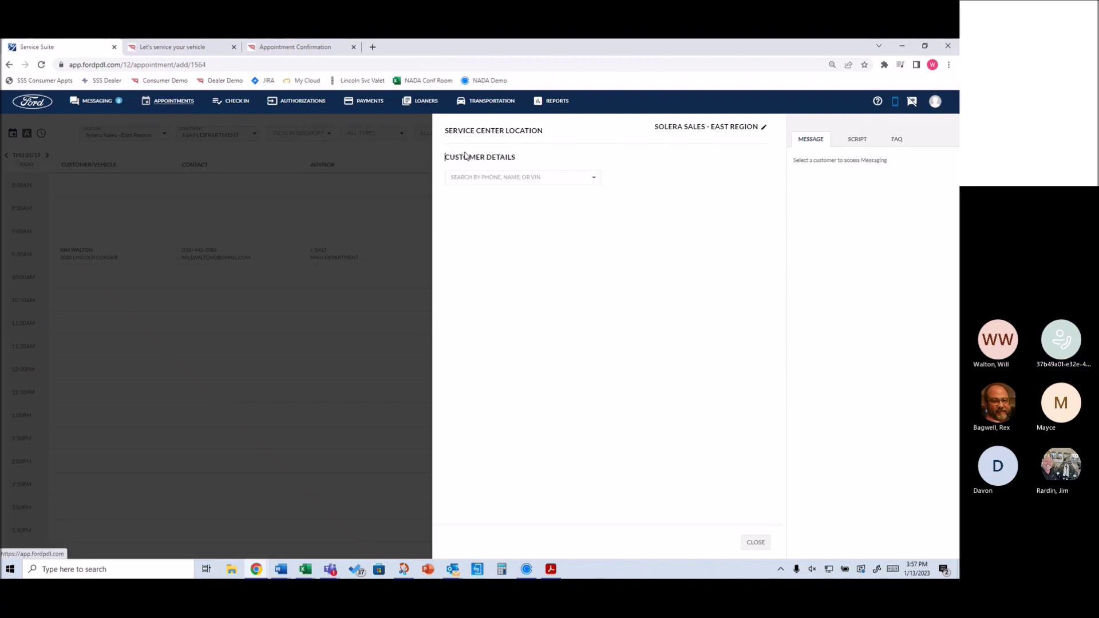
Search for the customer by surname and load their 2021 Ford F-150 record
left_click(496, 179)
type("walton")
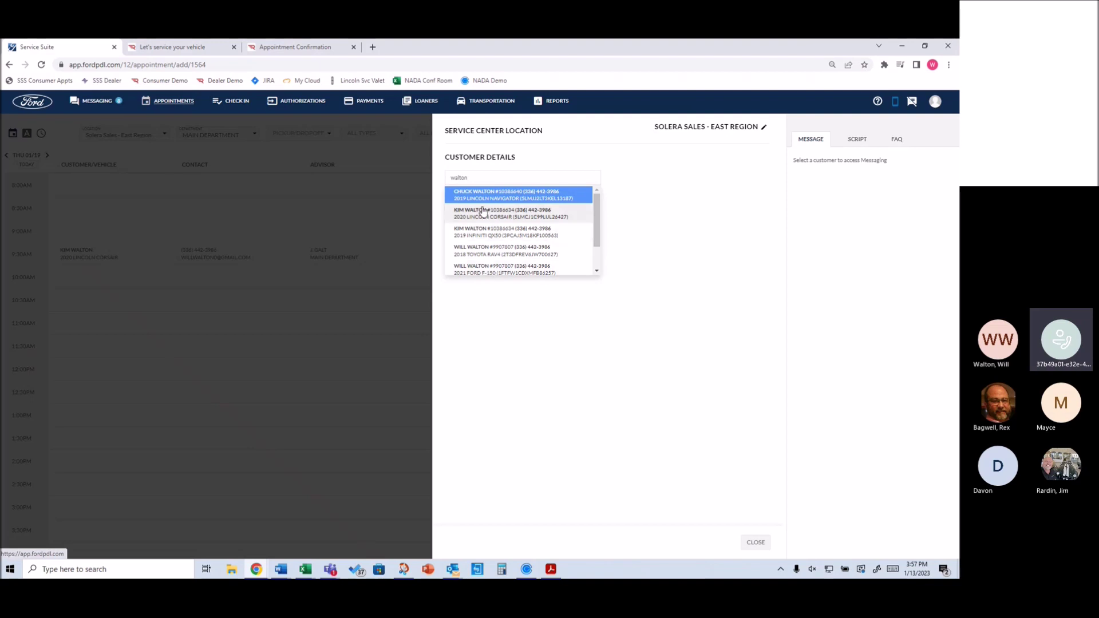
scroll(485, 209, "down", 1)
scroll(486, 208, "down", 1)
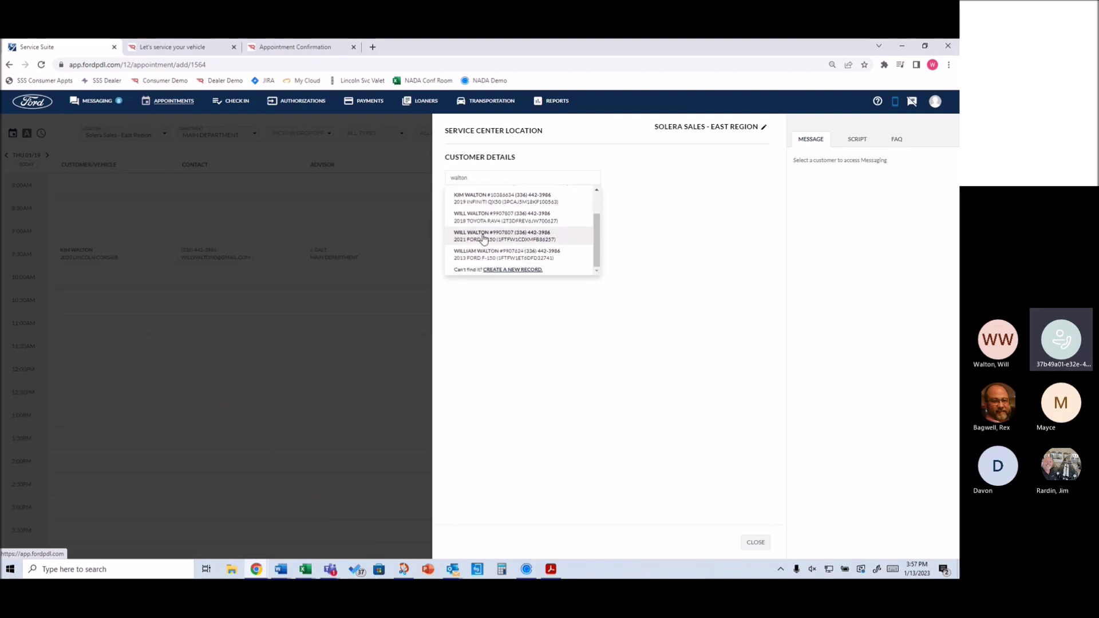
left_click(487, 252)
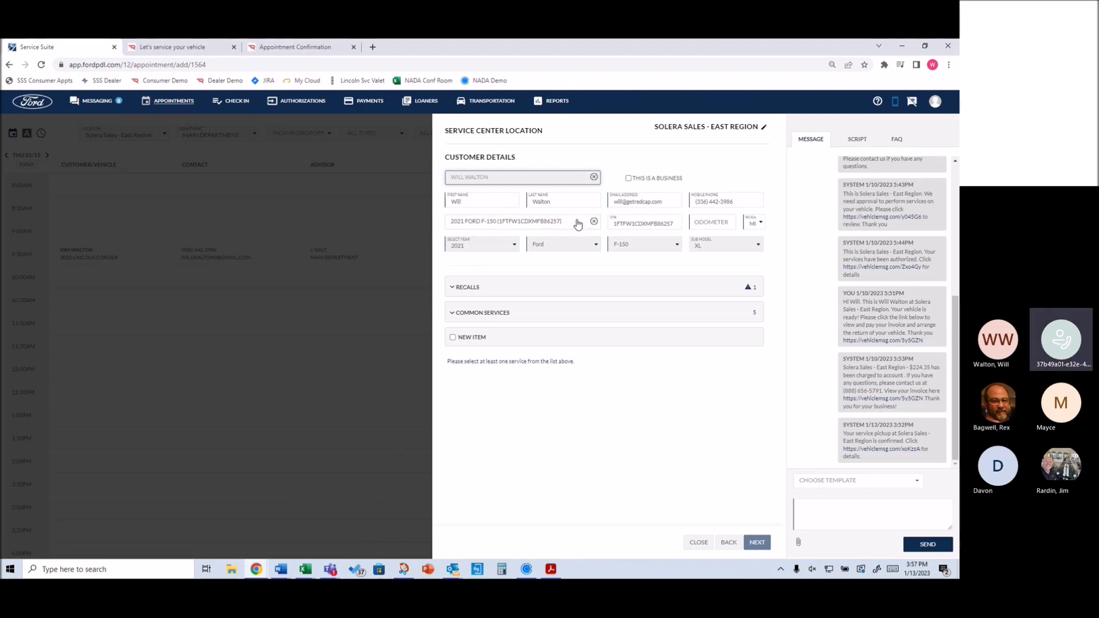
Enter odometer 25635 and expand Common Services to show LOF, LOFS and the Best/Better/Good packages
left_click(713, 227)
type("25635")
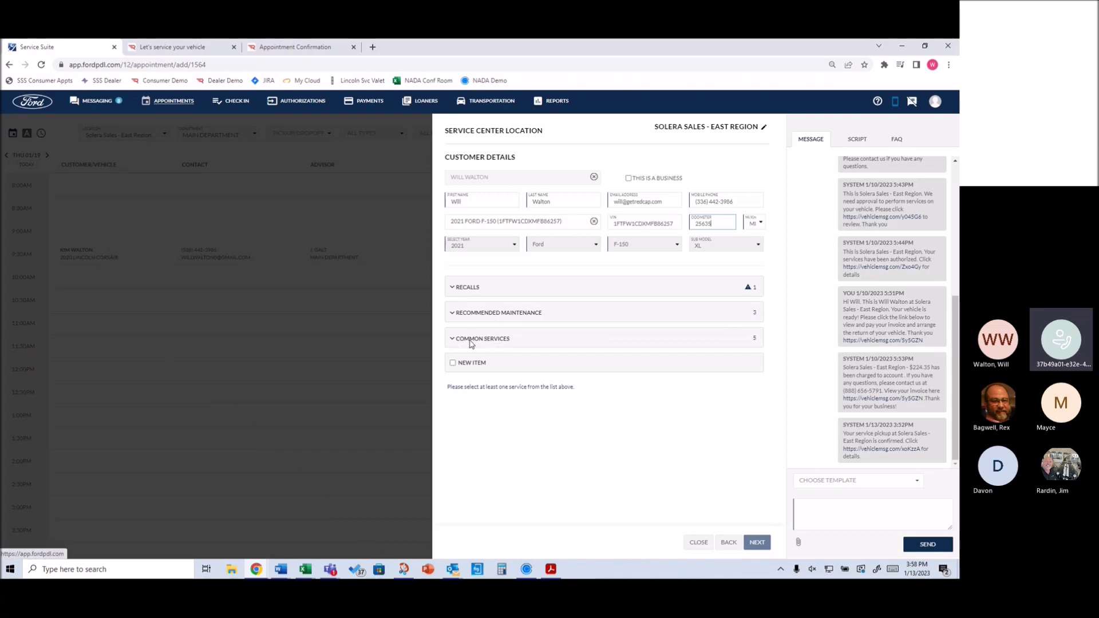
left_click(470, 342)
scroll(466, 351, "down", 1)
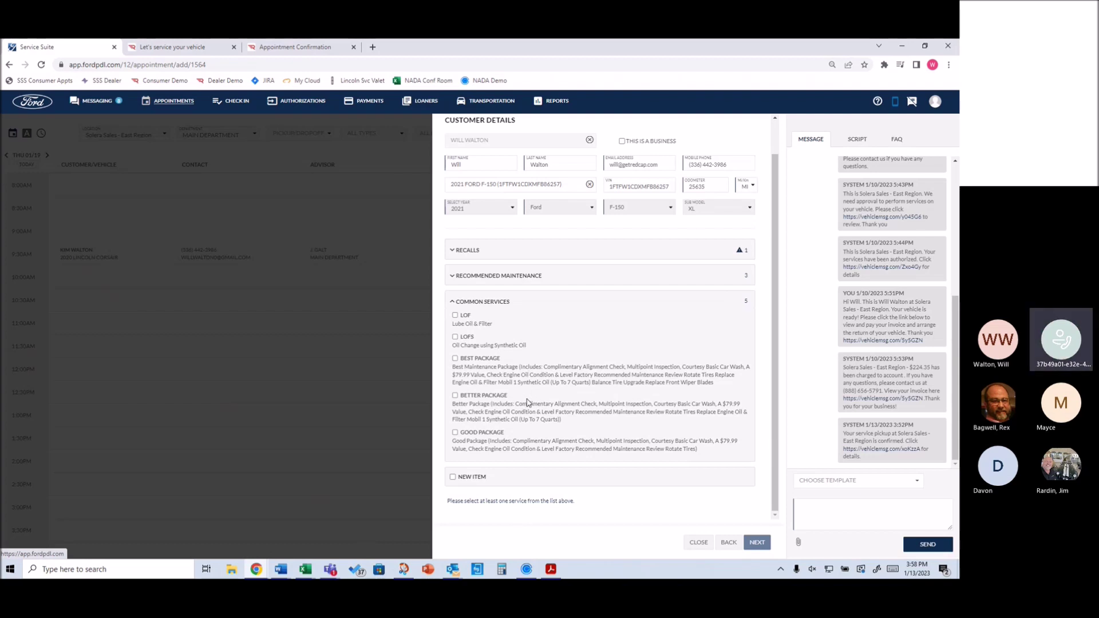
Tick the New Item checkbox to add a blank custom service line with opcode, complaint, pay type and estimate fields
left_click(453, 477)
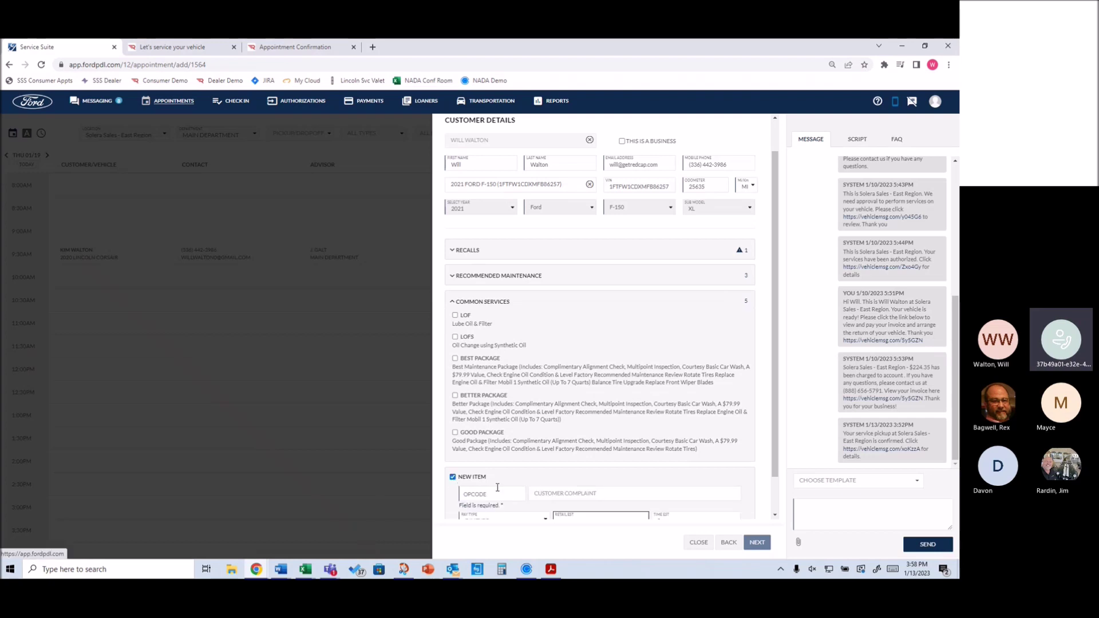
scroll(515, 477, "down", 1)
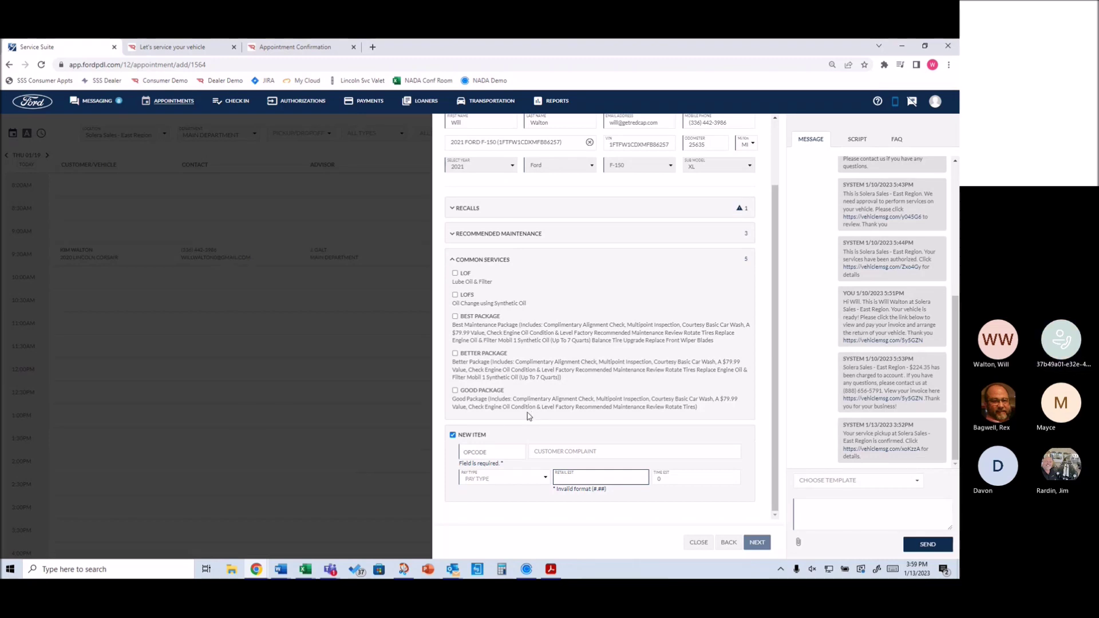
scroll(513, 359, "up", 2)
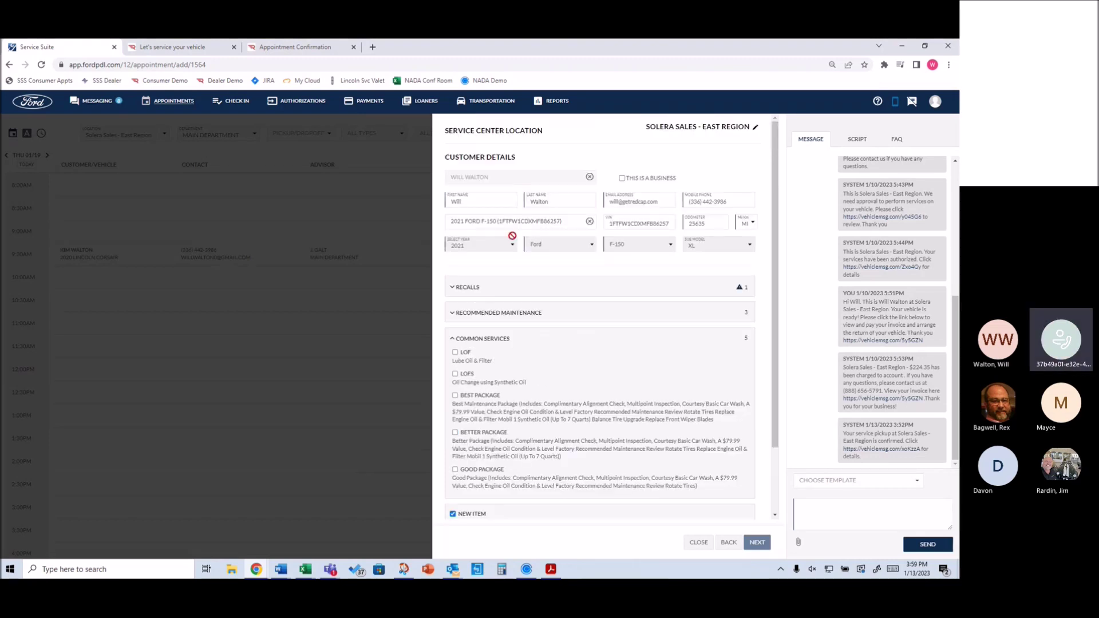
Add the Best Package service and set its time estimate to 2
left_click(469, 288)
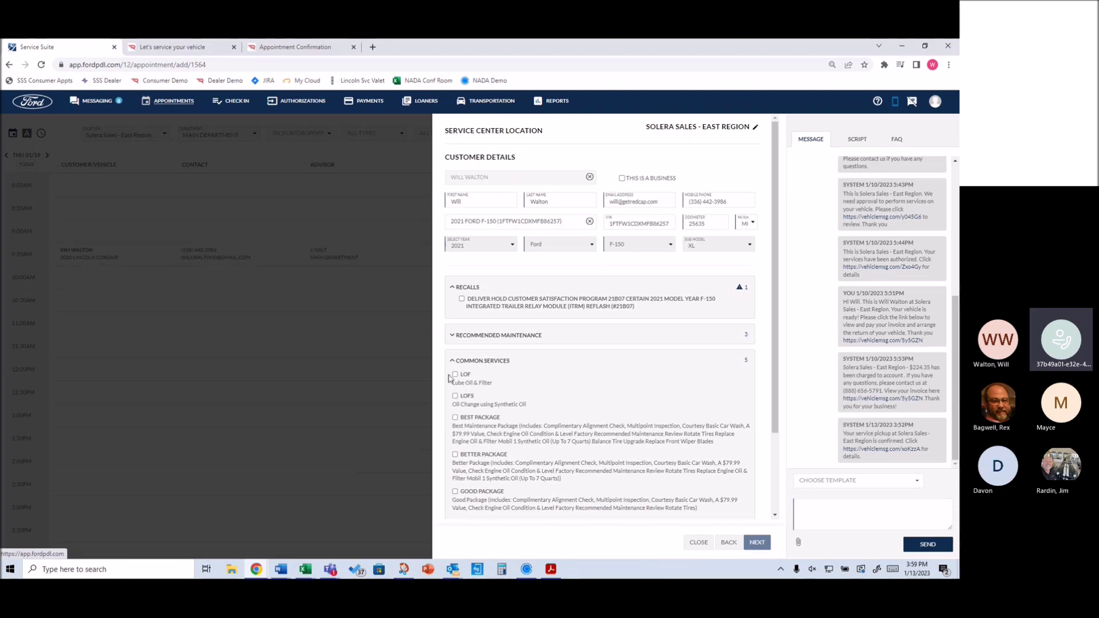
left_click(455, 419)
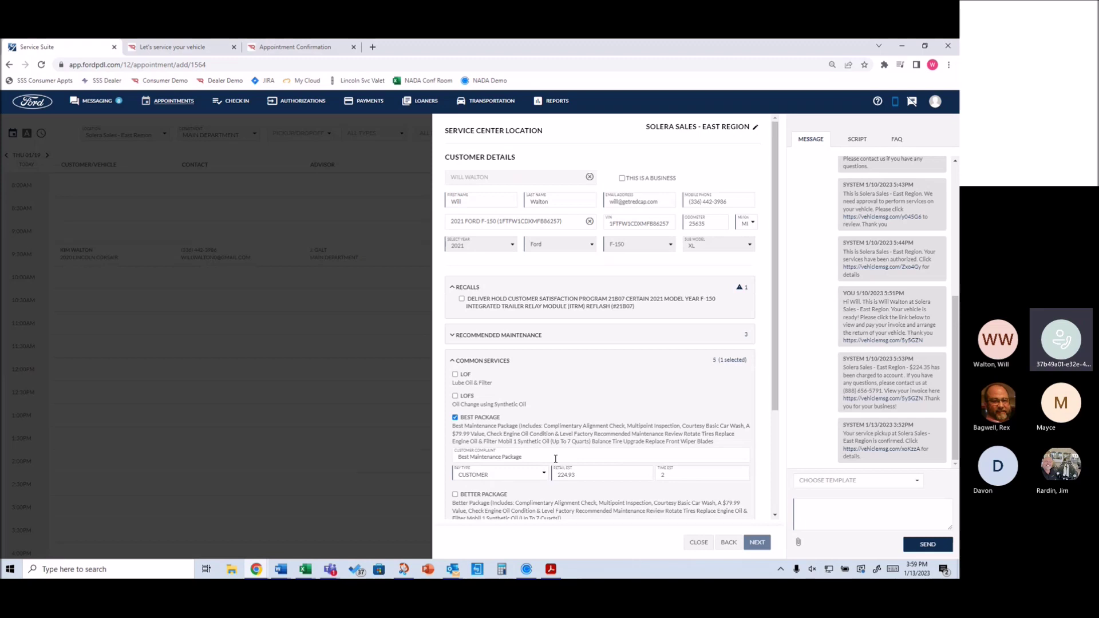
left_click(666, 475)
key("BackSpace")
left_click(707, 473)
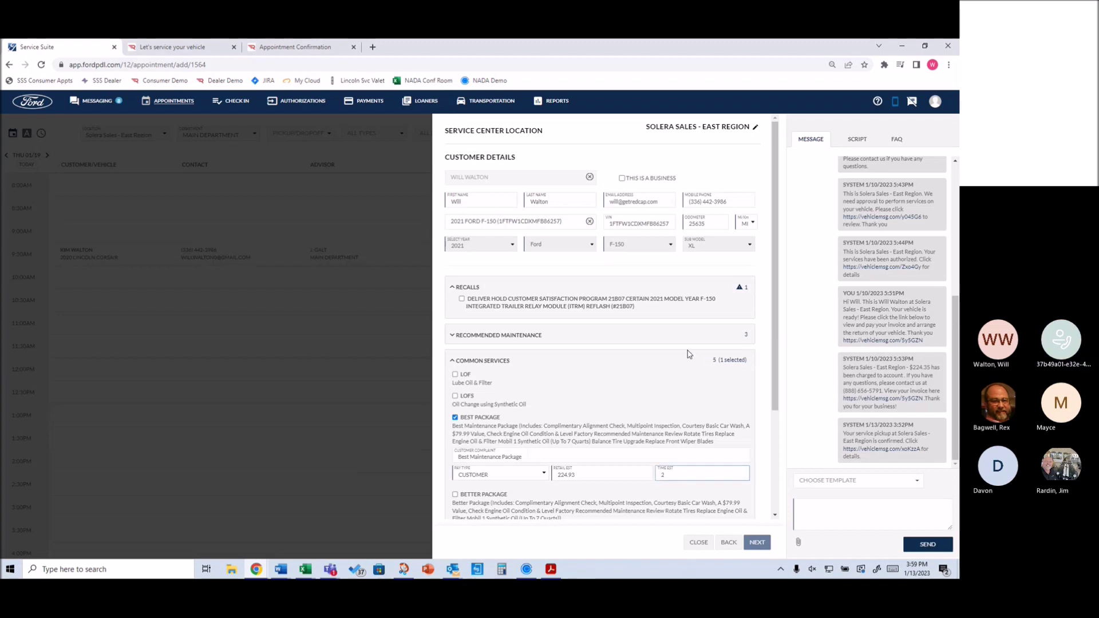
Untick the empty New Item line and move on to the appointment details
scroll(690, 355, "down", 3)
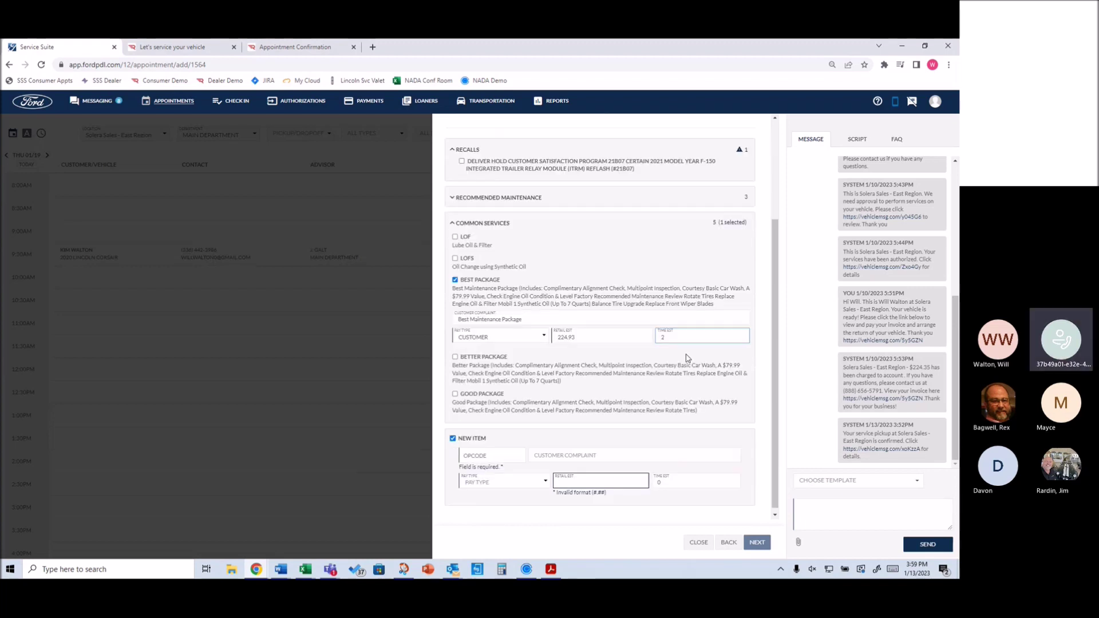
left_click(453, 438)
left_click(758, 542)
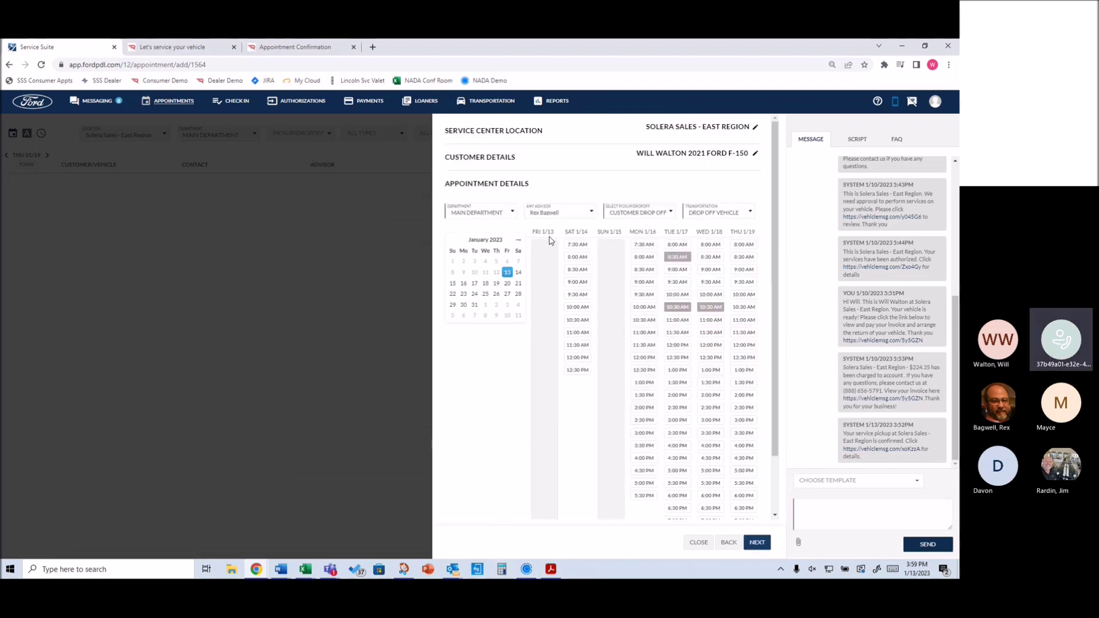
Open the Department dropdown in Appointment Details
left_click(490, 215)
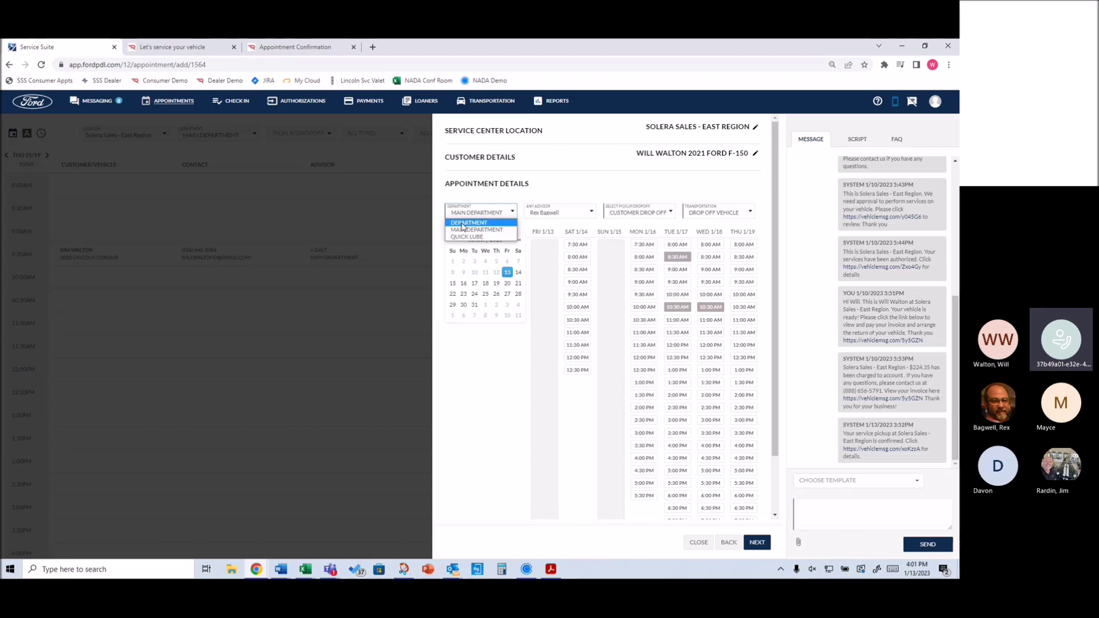
Keep Main Department and Customer Drop Off for the appointment
left_click(469, 236)
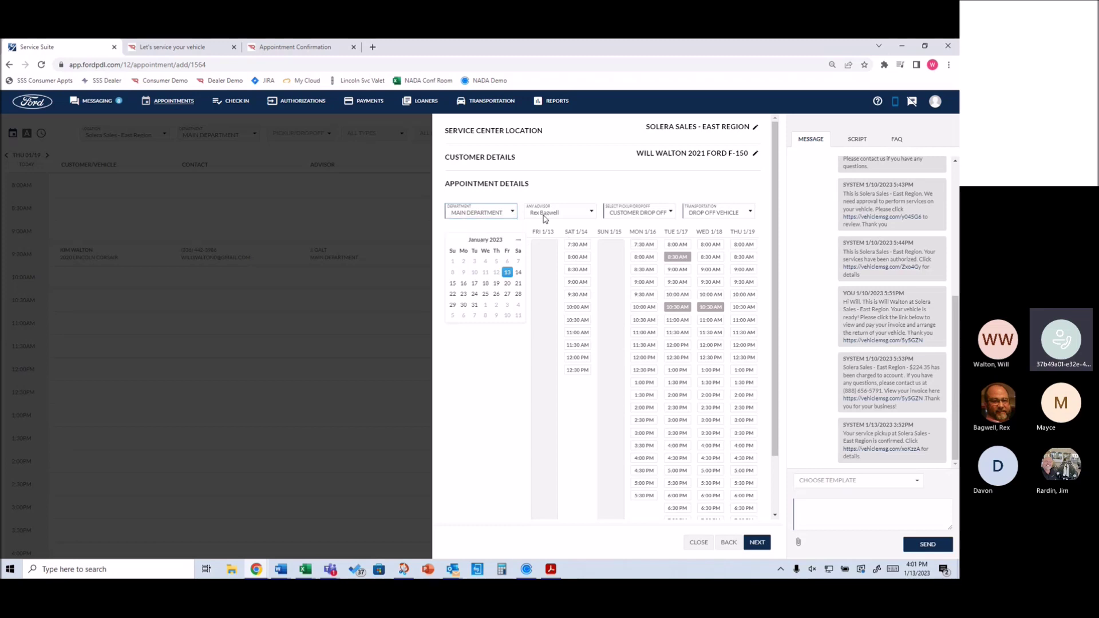
left_click(635, 215)
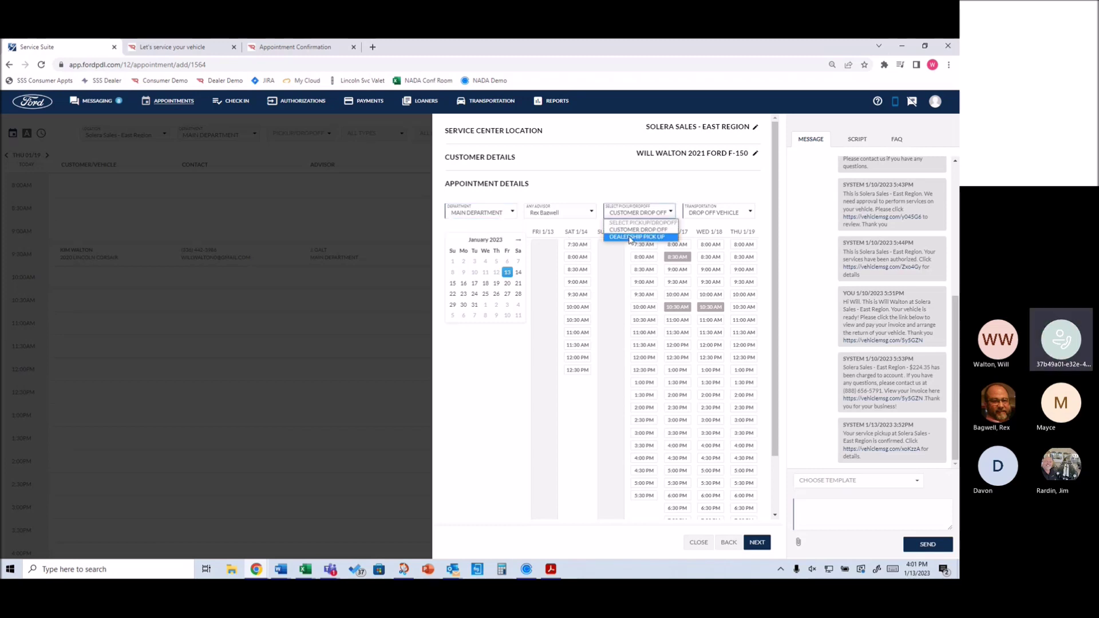
left_click(630, 231)
Choose Loaner as transportation and show time slots starting Thursday January 19
left_click(720, 214)
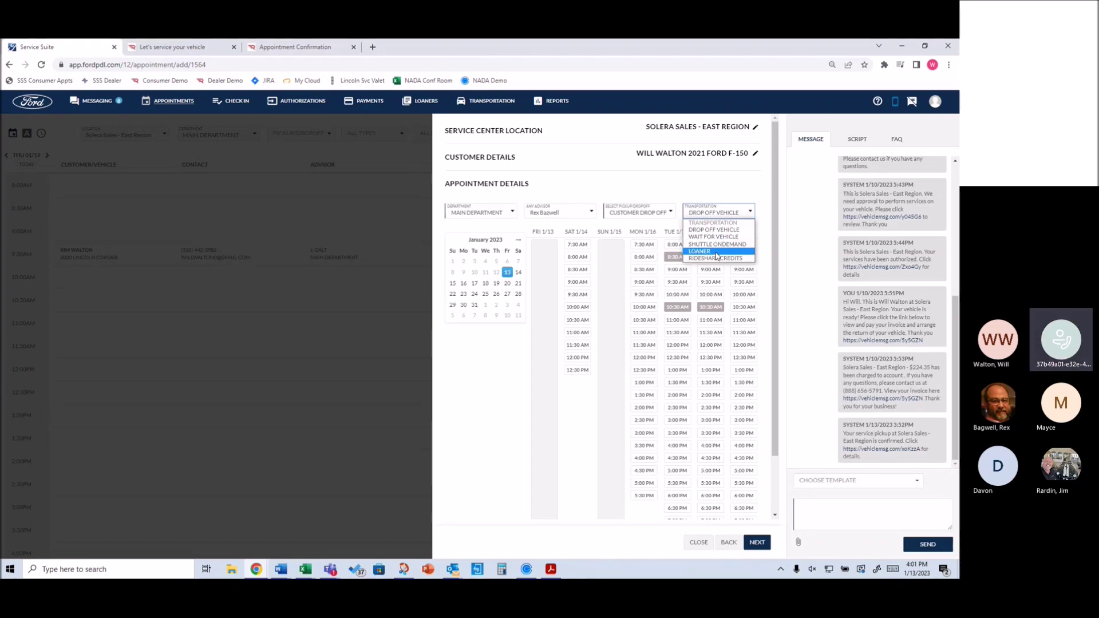
left_click(716, 252)
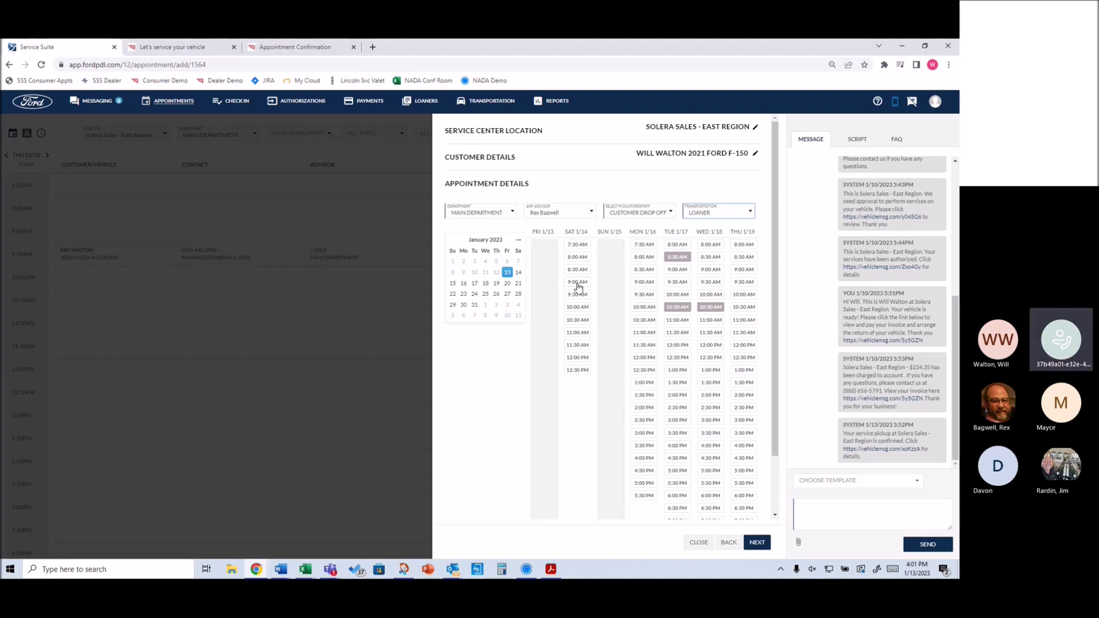
left_click(640, 272)
left_click(497, 284)
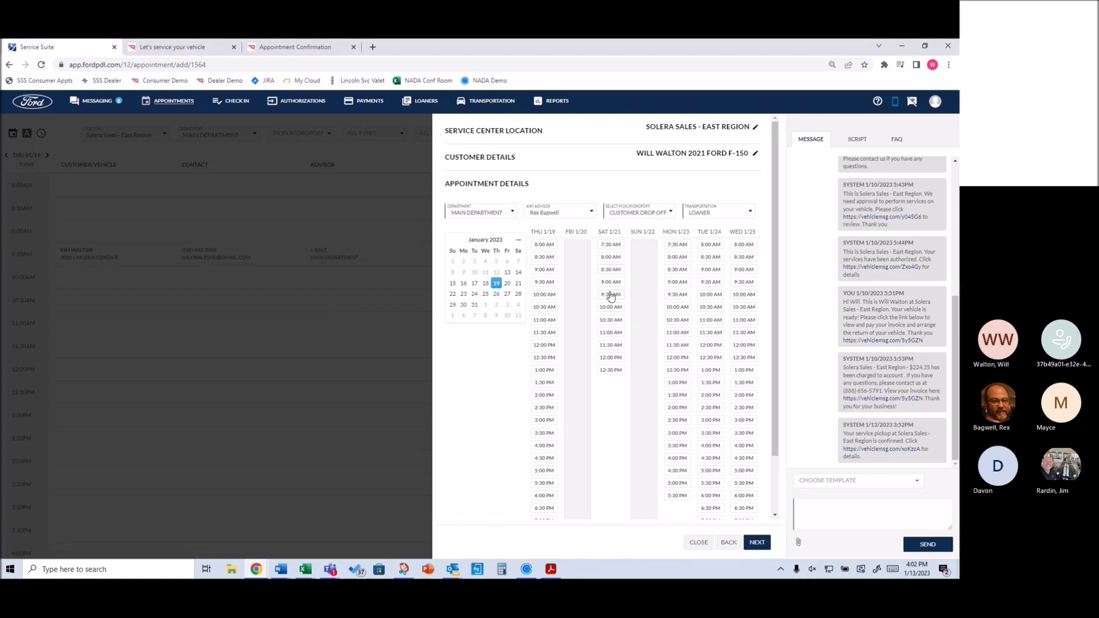
Book the Thursday 1/19 9:00 AM slot after reviewing the summary and advisor script
left_click(544, 271)
left_click(757, 543)
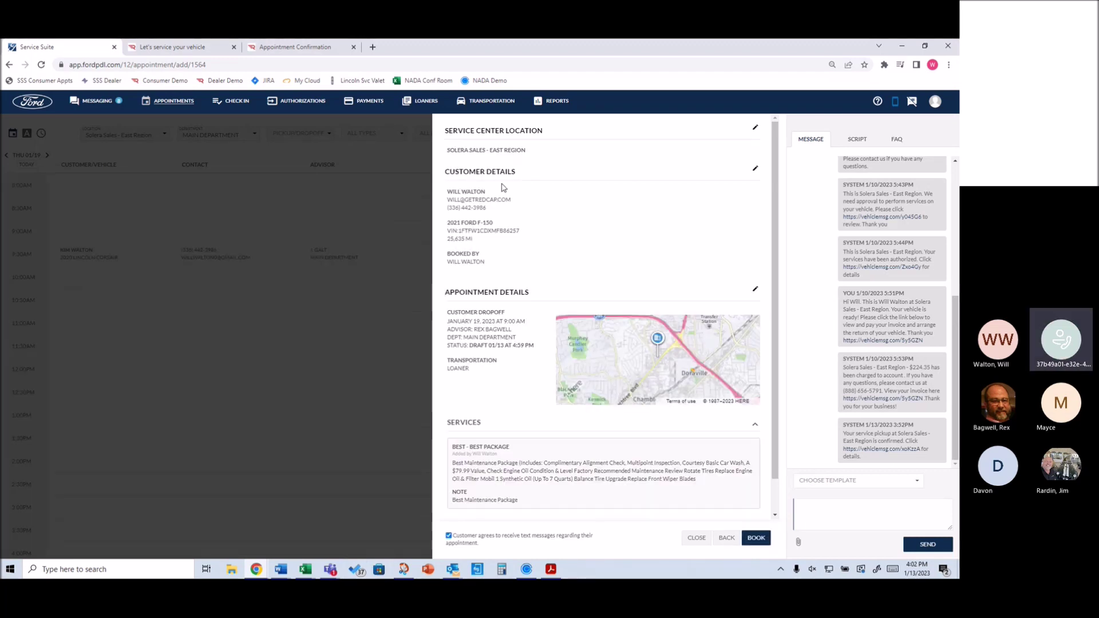
scroll(456, 402, "down", 1)
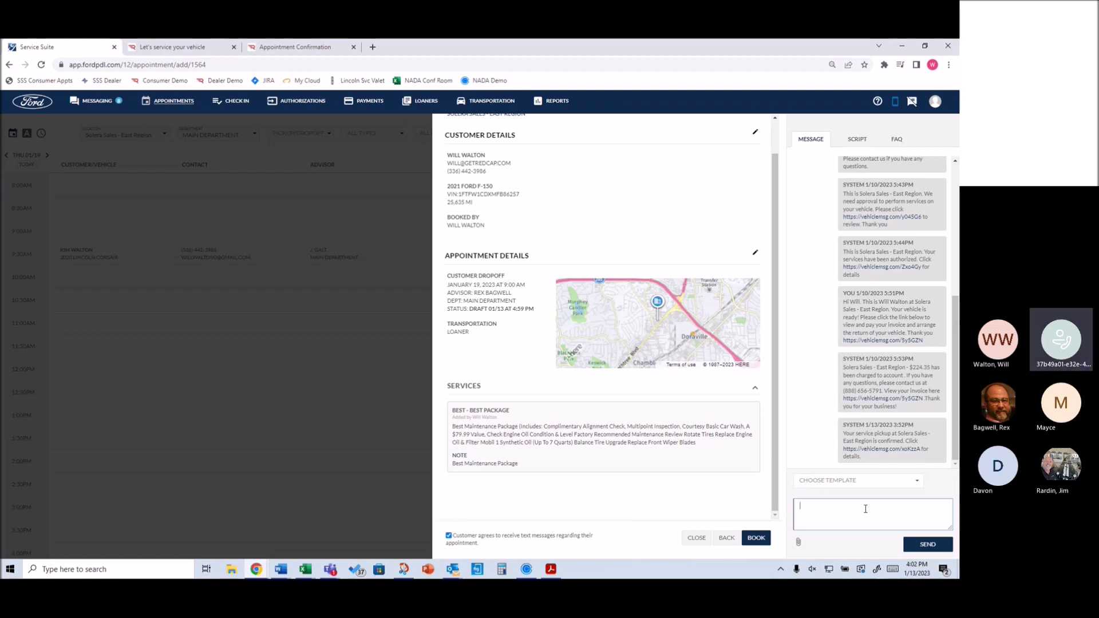
left_click(858, 142)
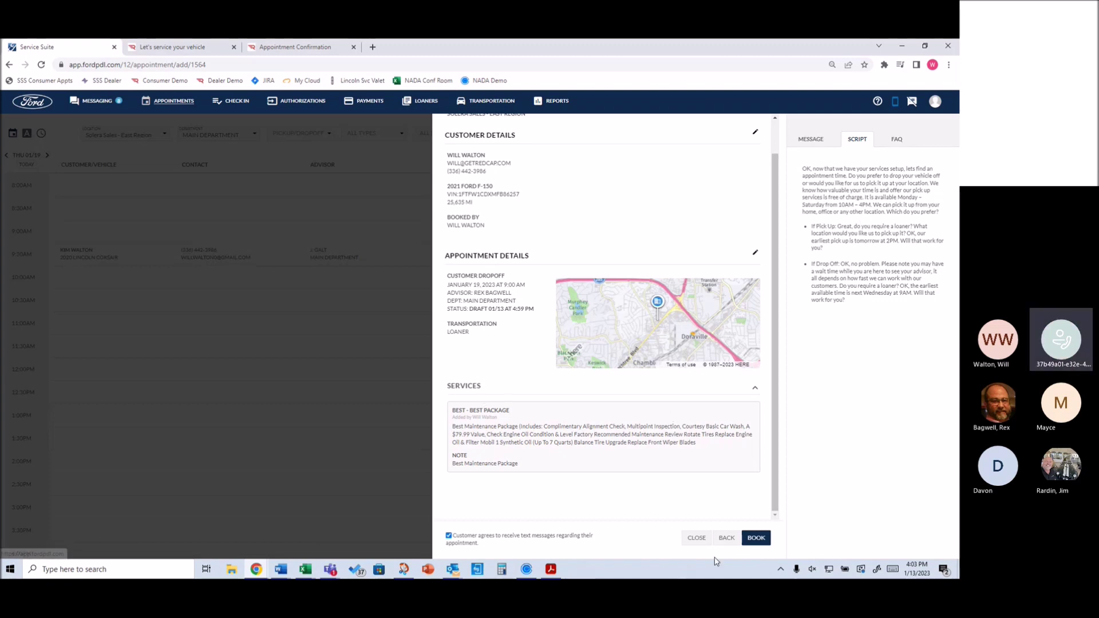
left_click(756, 537)
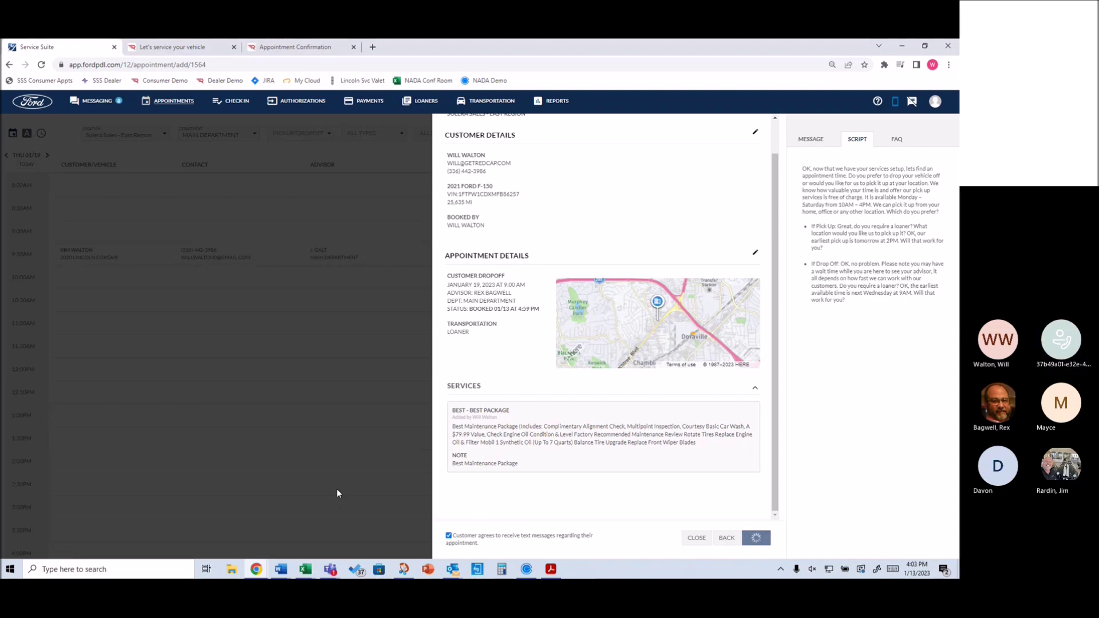